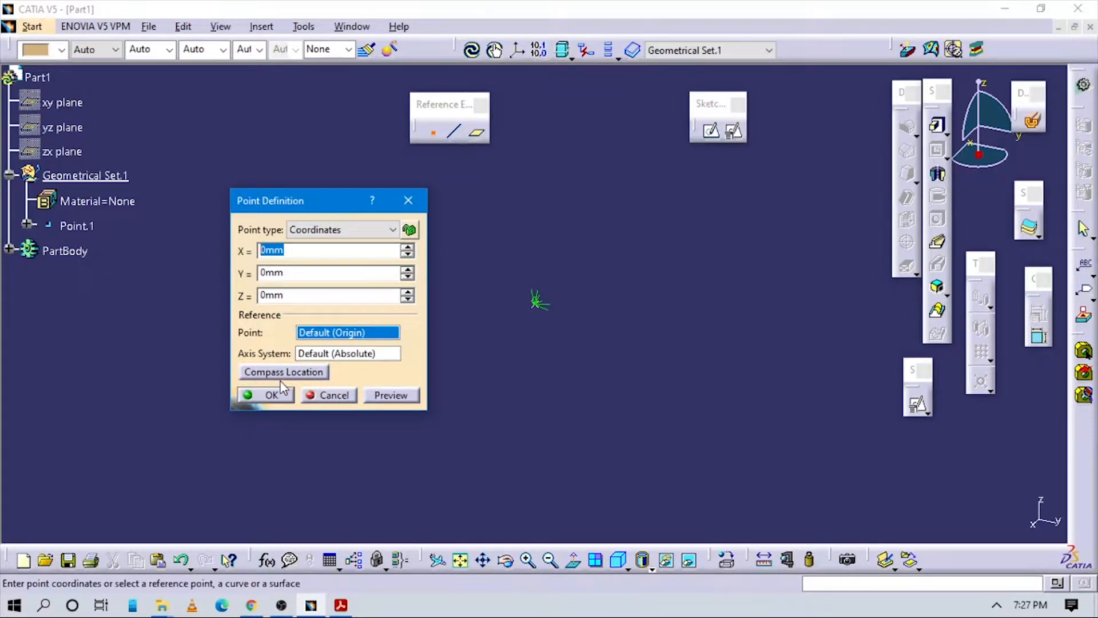
# Create the point at coordinates 0, 0, 0 and define a standard axis system with that point as its origin
pyautogui.click(270, 396)
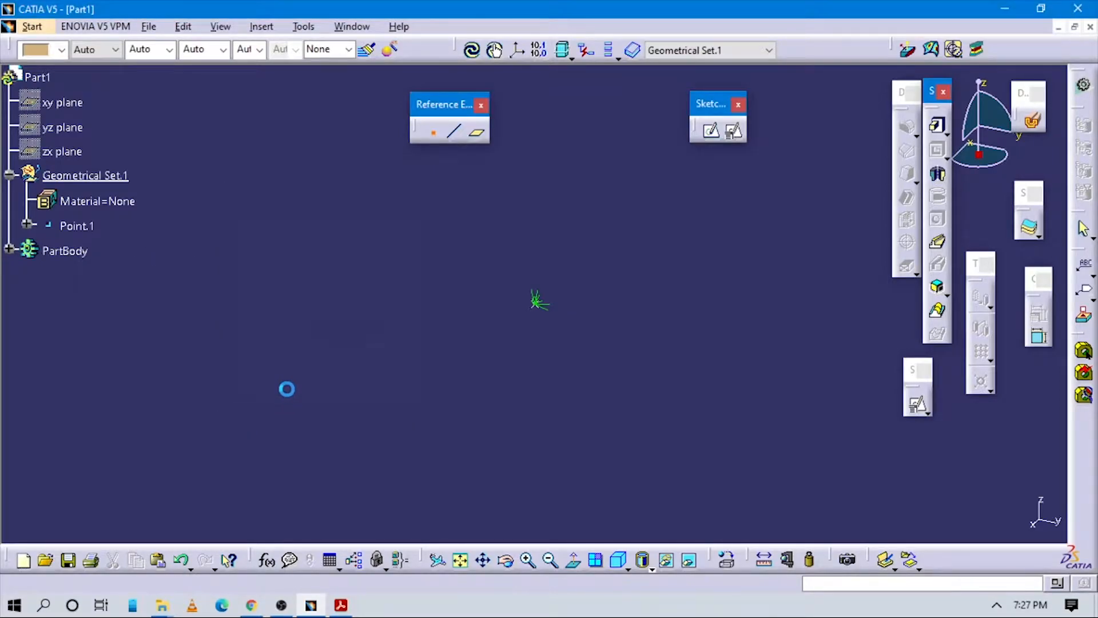
pyautogui.click(262, 28)
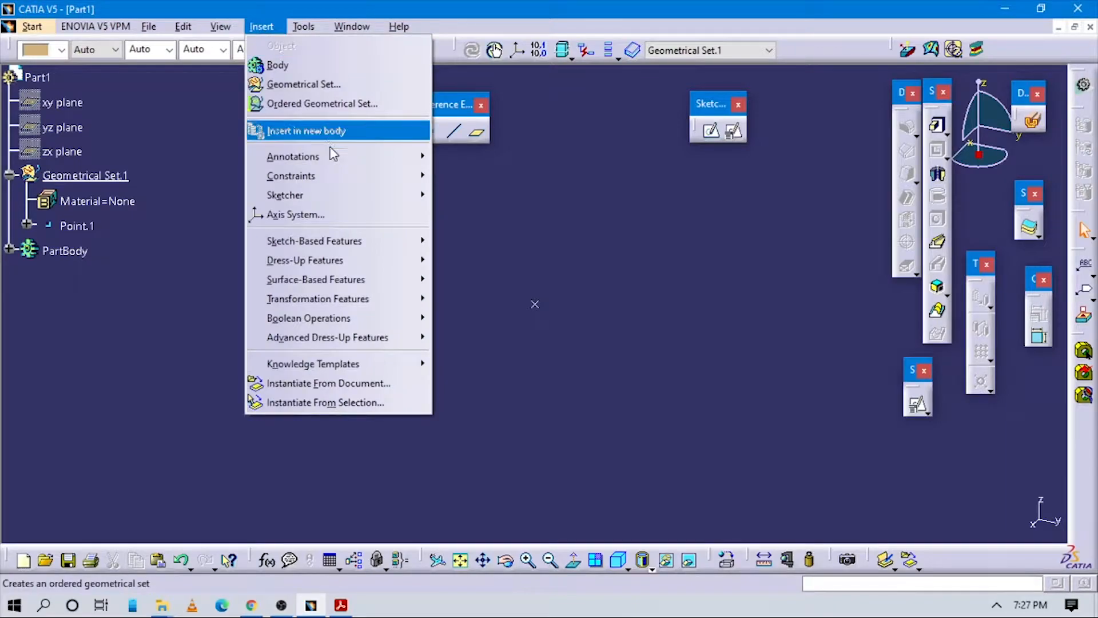
pyautogui.click(312, 222)
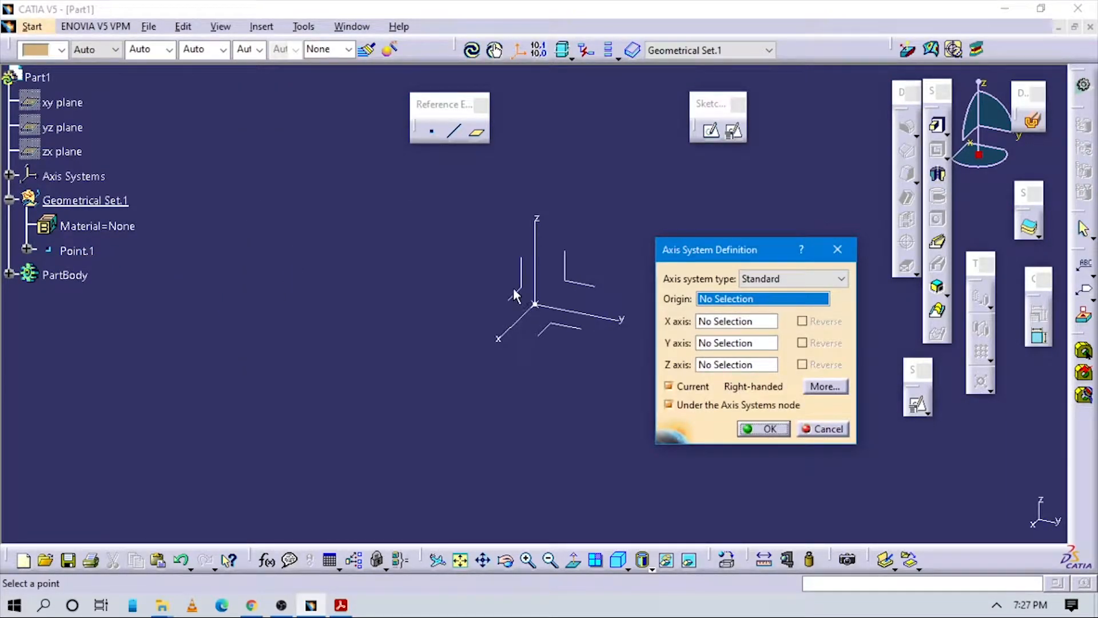
pyautogui.moveTo(682, 254); pyautogui.dragTo(282, 211)
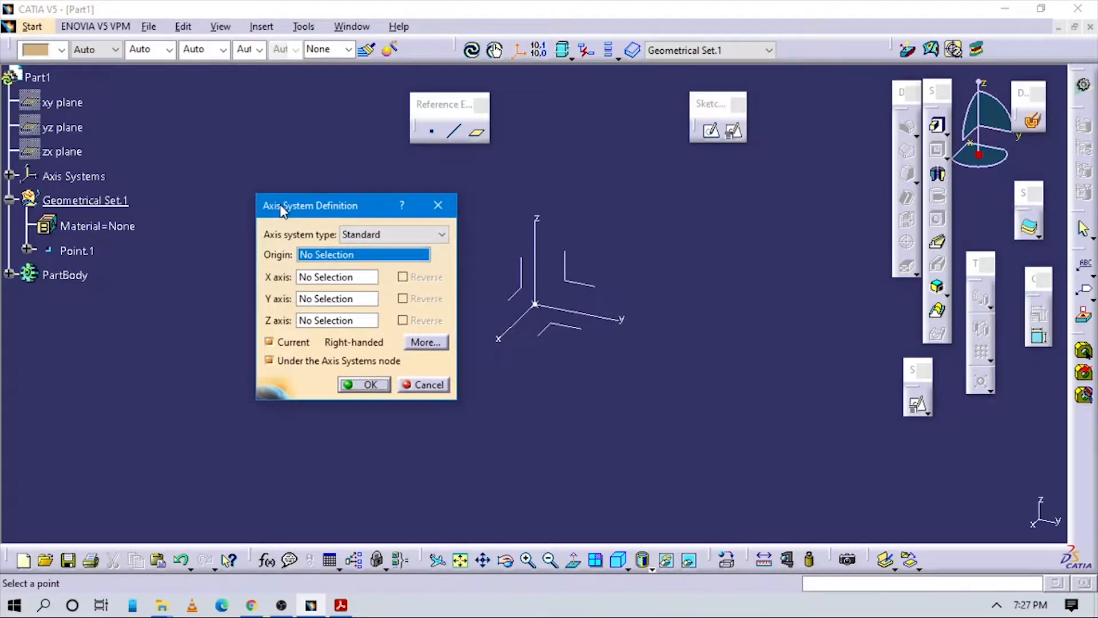
pyautogui.click(86, 252)
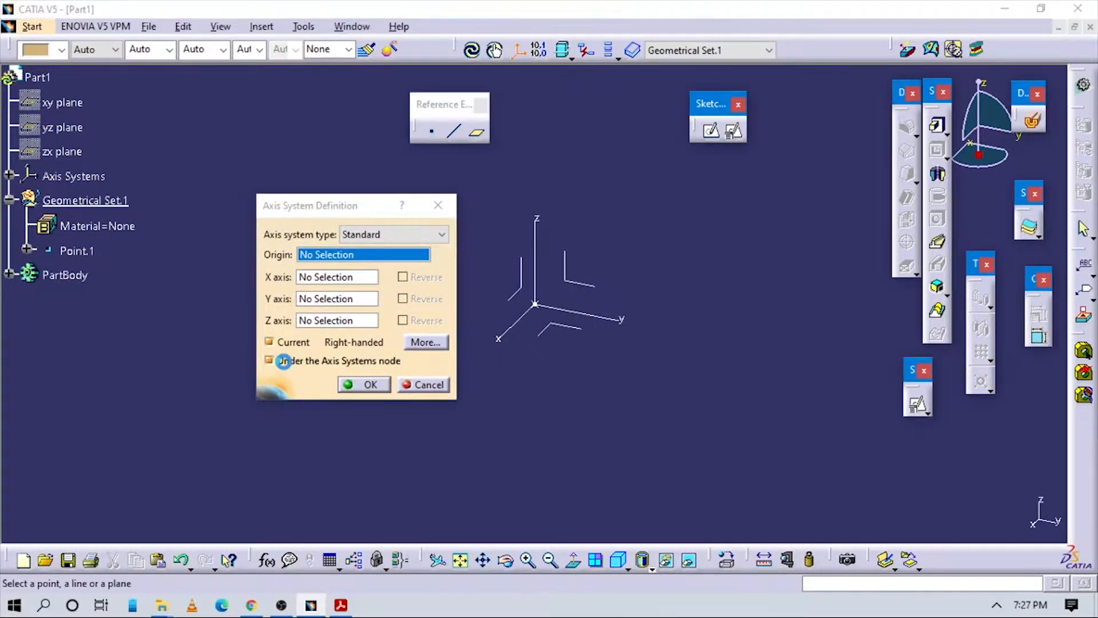
pyautogui.click(366, 385)
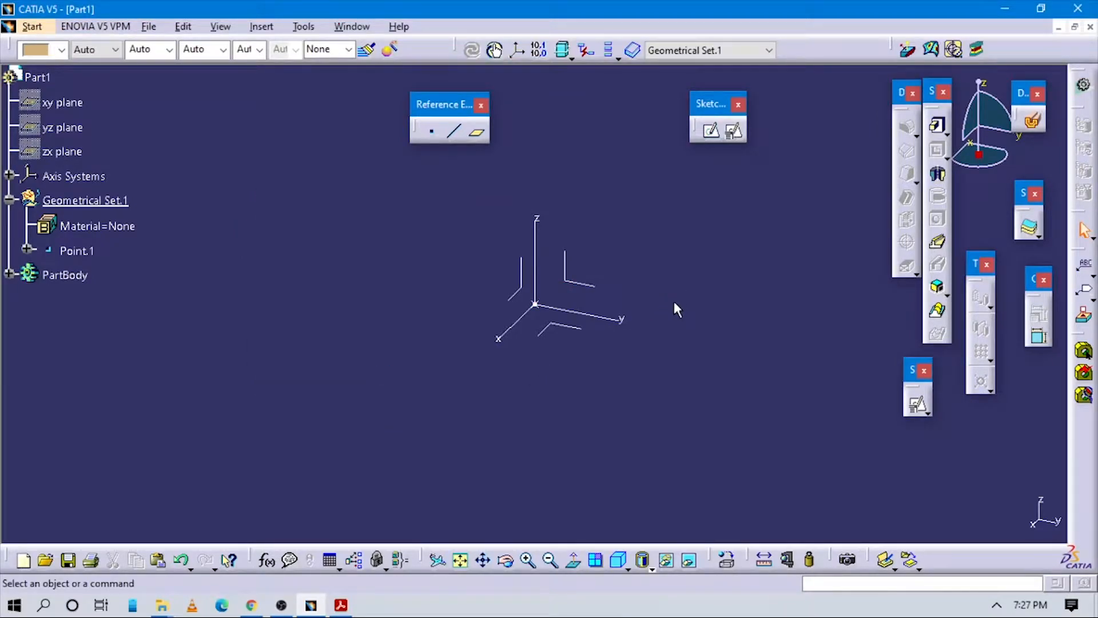
# Switch to the Drawing Sketches PDF in Acrobat Reader and examine the model and dimensioned sketch for Exercise 3
pyautogui.click(341, 605)
pyautogui.keyDown('ctrl'); pyautogui.scroll(2, 815, 419); pyautogui.keyUp('ctrl')
pyautogui.scroll(5, 814, 413)
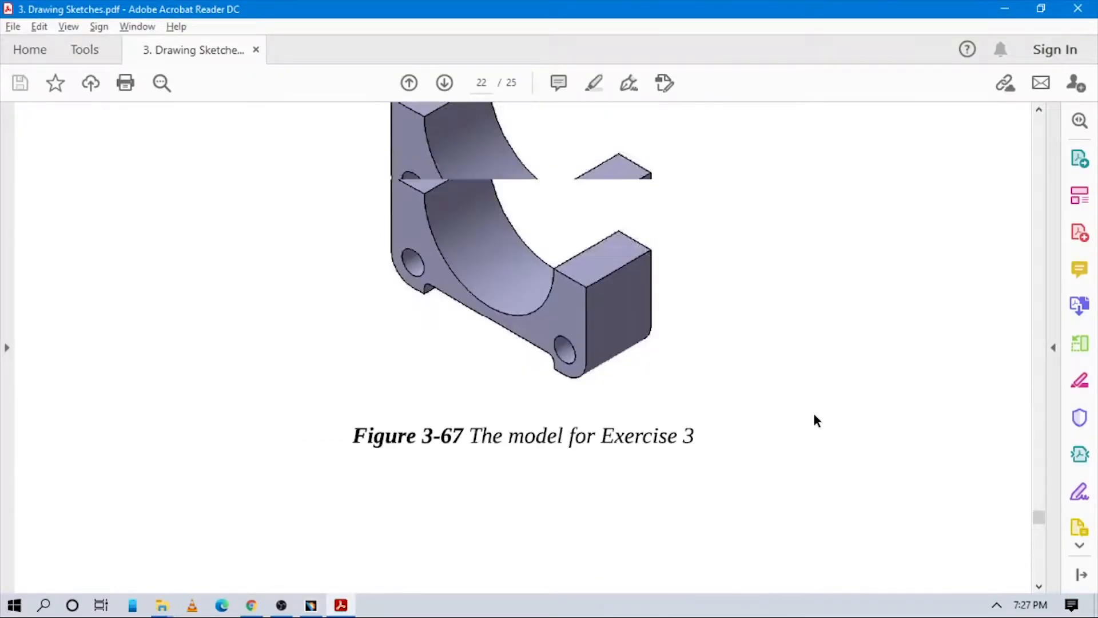
pyautogui.scroll(-4, 808, 414)
pyautogui.scroll(-5, 809, 425)
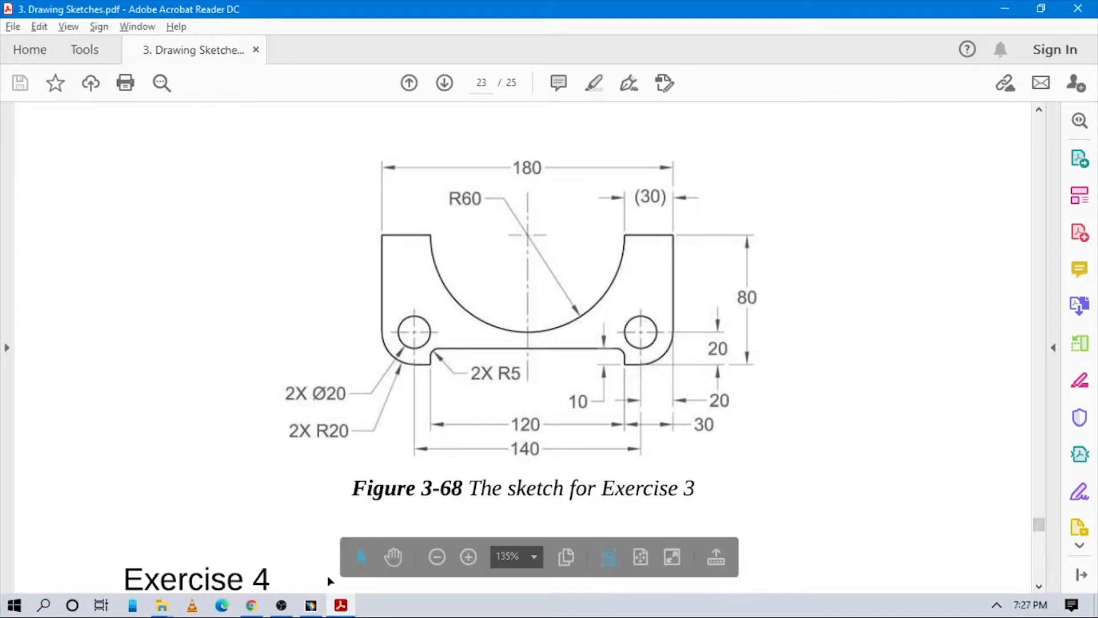
# Back in CATIA, create a positioned sketch on the axis system's YZ plane, with Point.1 as projected origin and orientation parallel to the Y axis
pyautogui.click(311, 604)
pyautogui.click(734, 131)
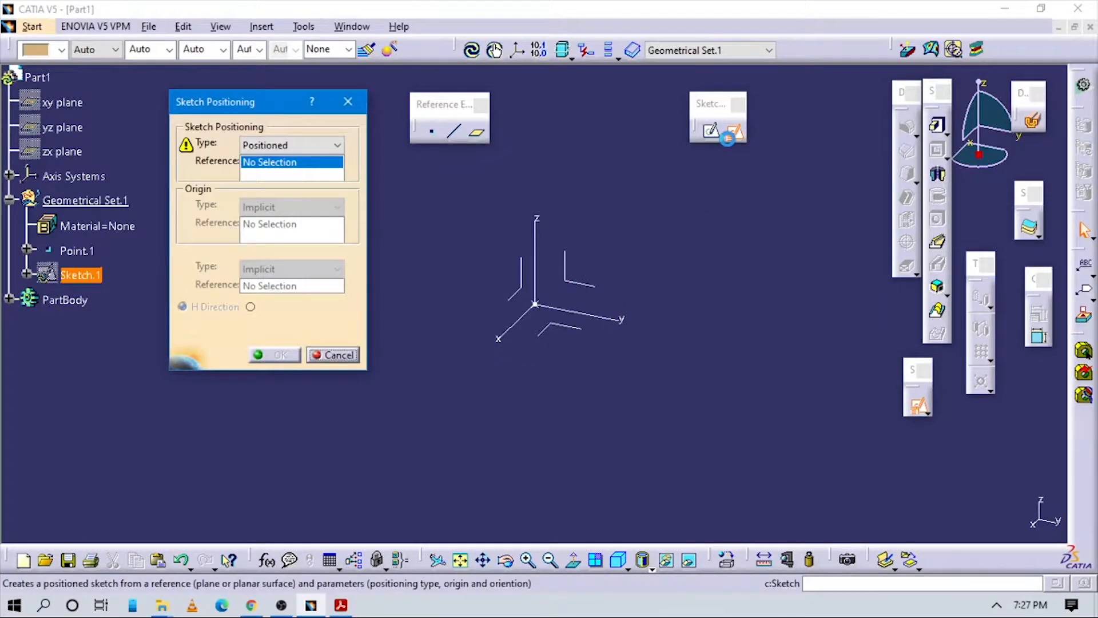
pyautogui.click(572, 274)
pyautogui.click(288, 207)
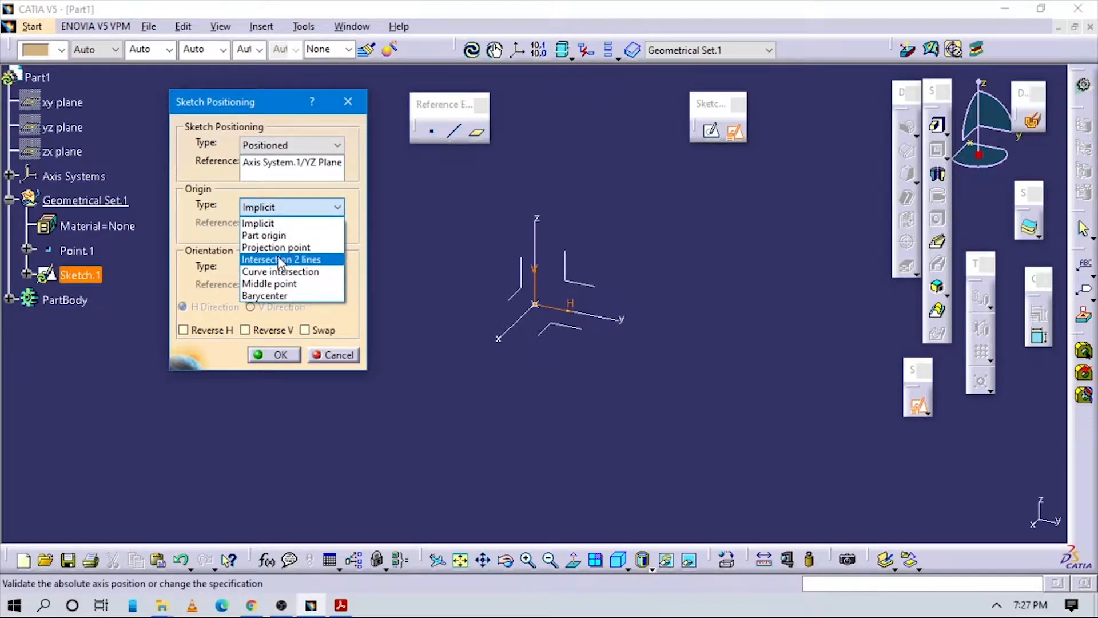
pyautogui.click(276, 247)
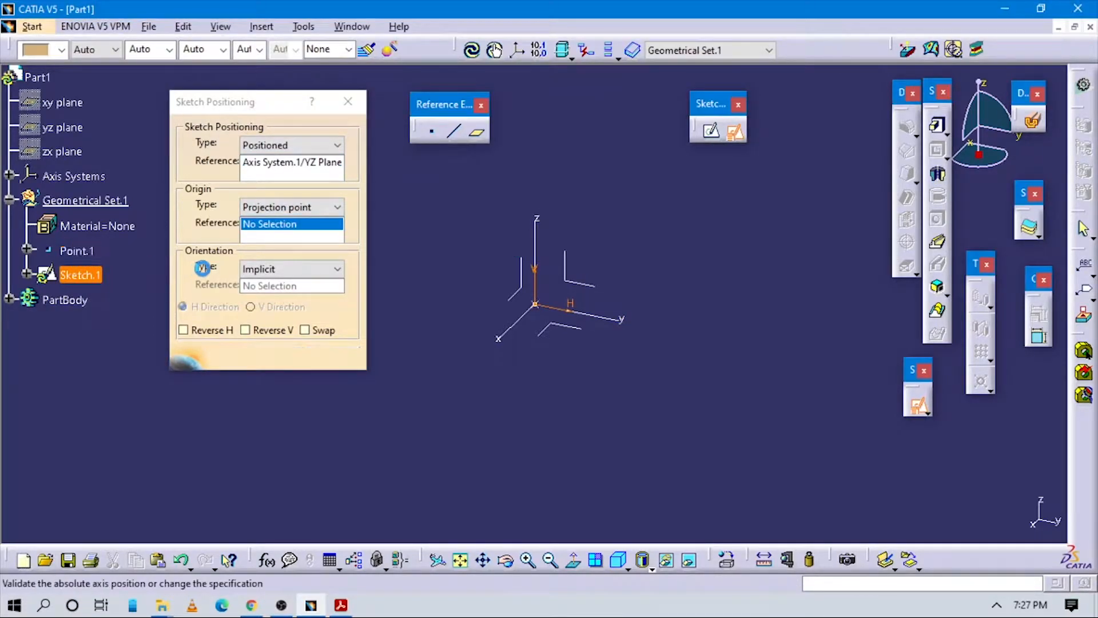
pyautogui.click(289, 269)
pyautogui.click(294, 358)
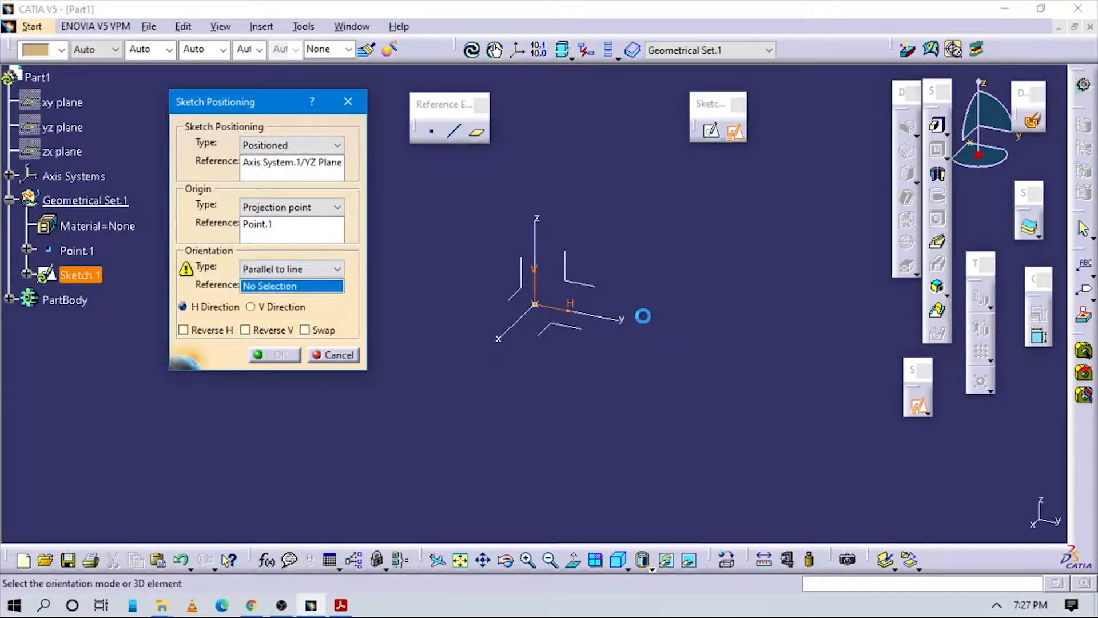
pyautogui.click(610, 318)
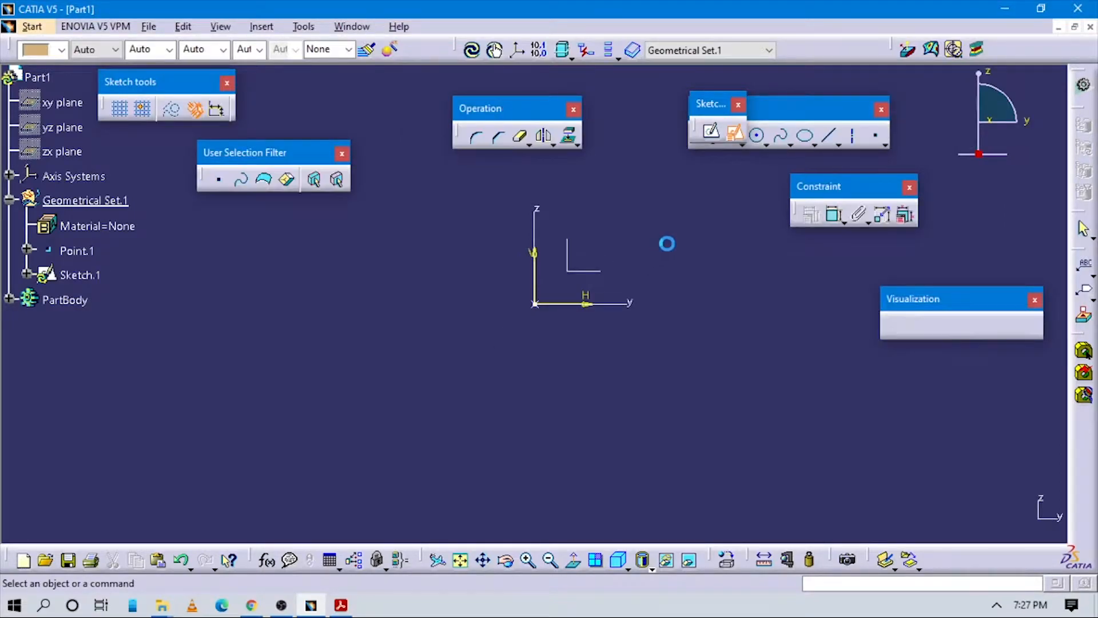
# Check the Exercise 3 drawing, then sketch a circle centred on the vertical axis above the origin and set its radius to 60 mm
pyautogui.hotkey('alt', 'Tab')
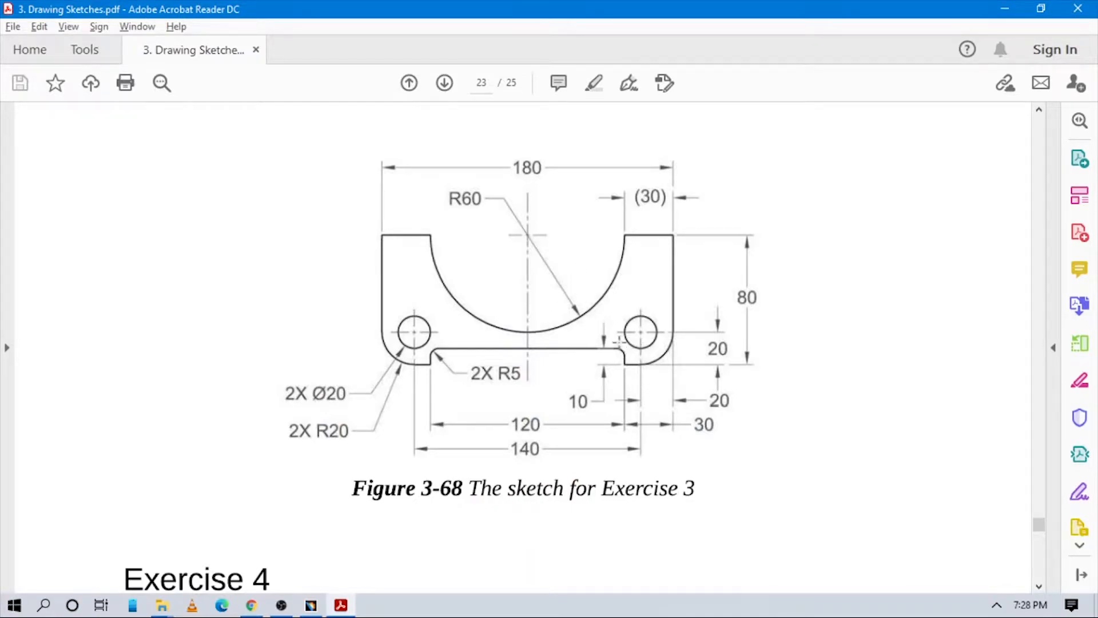
pyautogui.scroll(9, 623, 348)
pyautogui.scroll(-6, 655, 391)
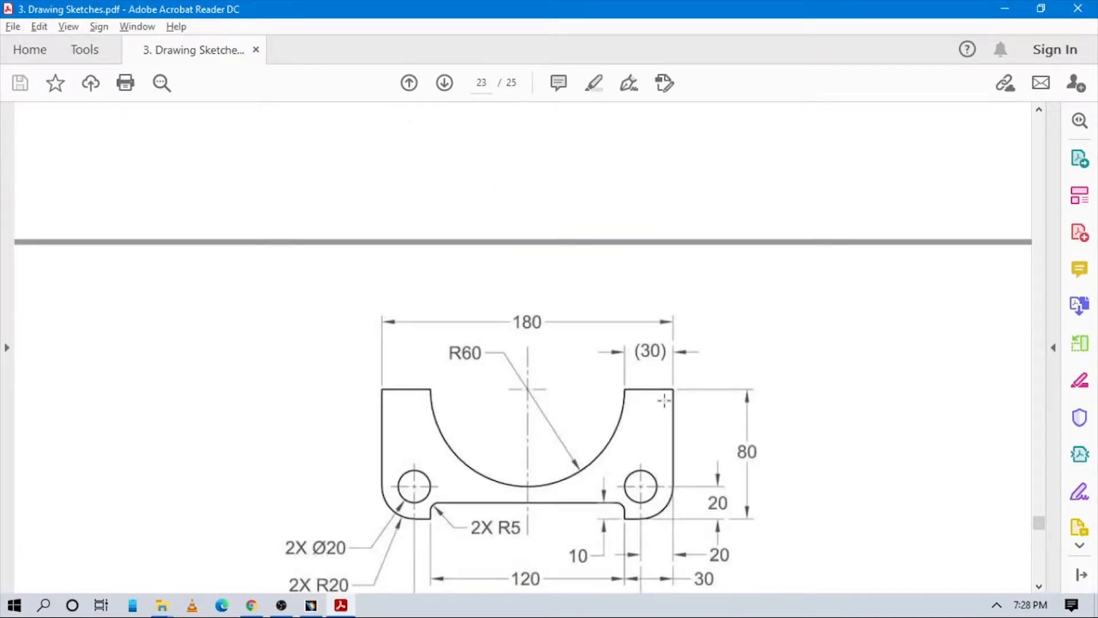
pyautogui.scroll(-3, 664, 400)
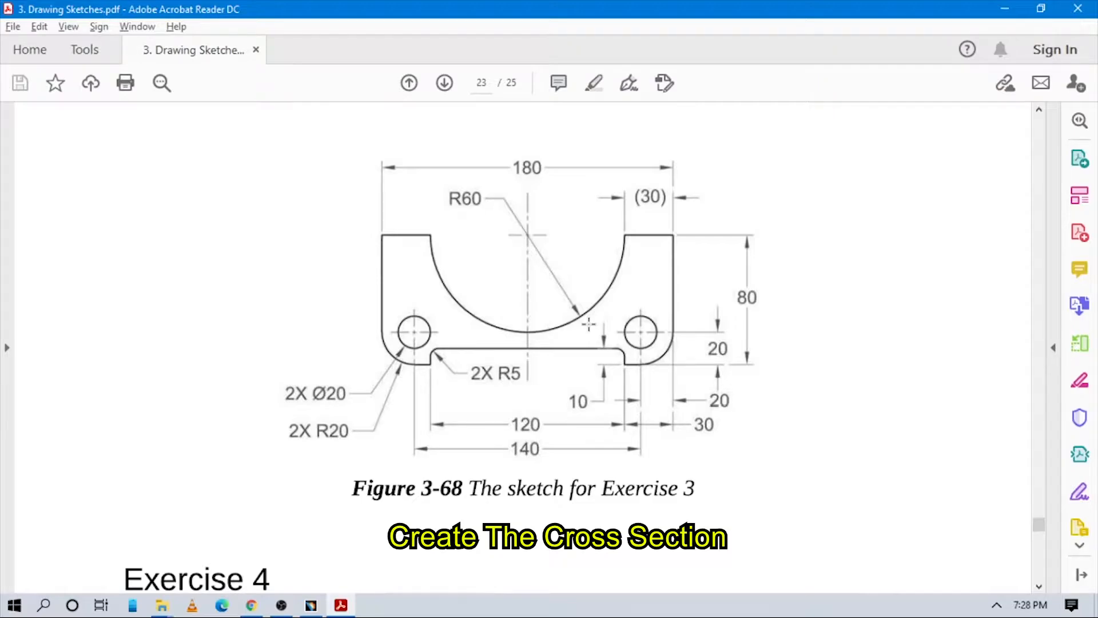
pyautogui.hotkey('alt', 'Tab')
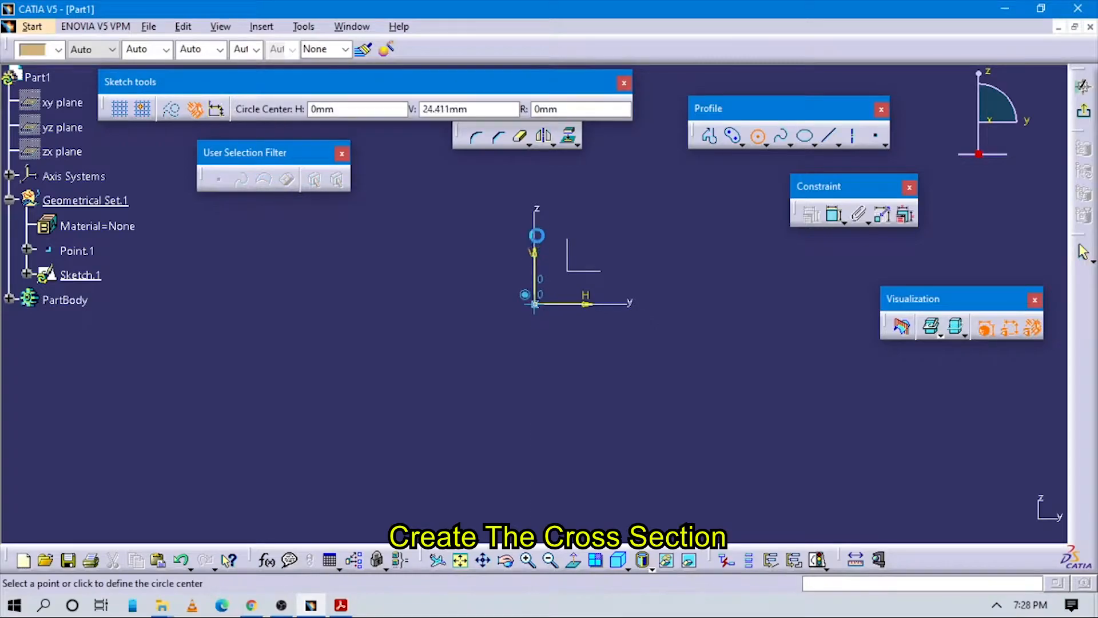
pyautogui.click(535, 187)
pyautogui.click(639, 215)
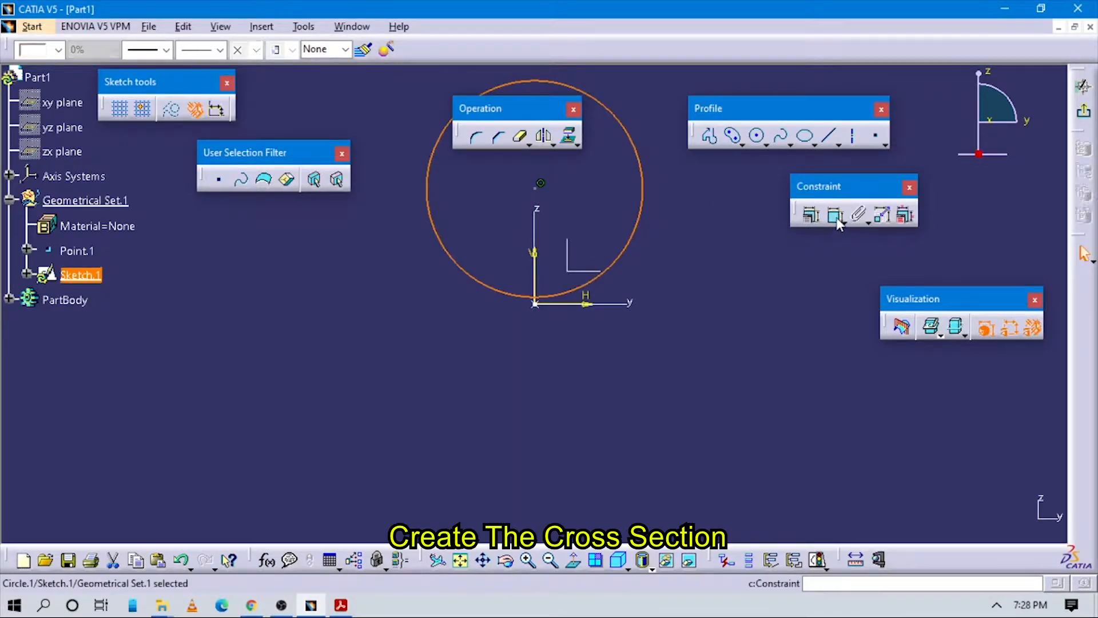
pyautogui.click(698, 188)
pyautogui.doubleClick(698, 188)
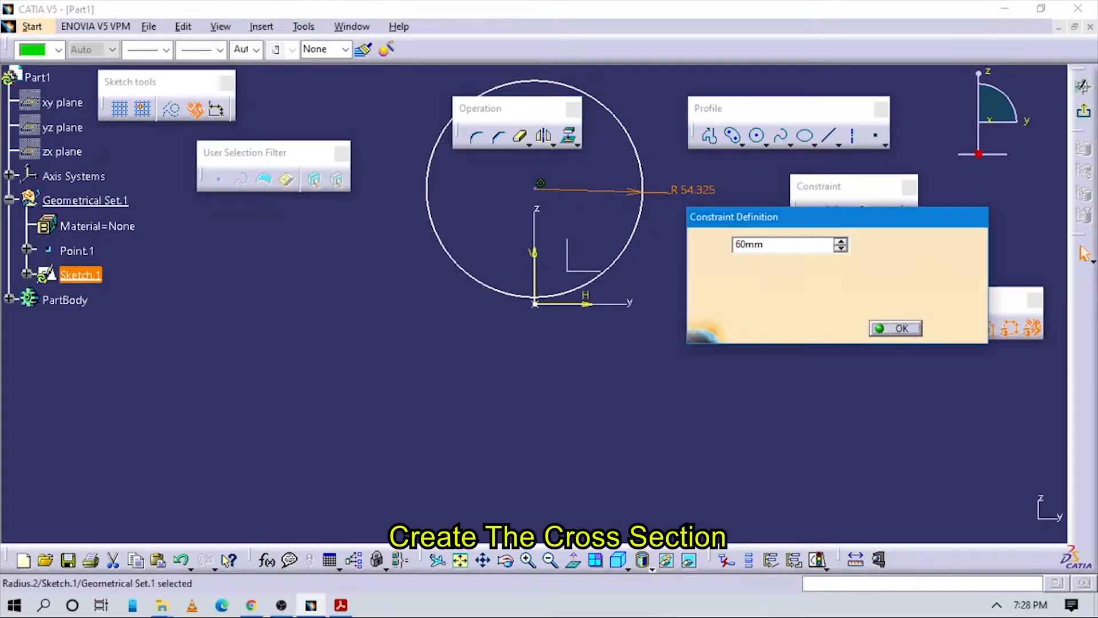
pyautogui.write('60mm')
pyautogui.press('Return')
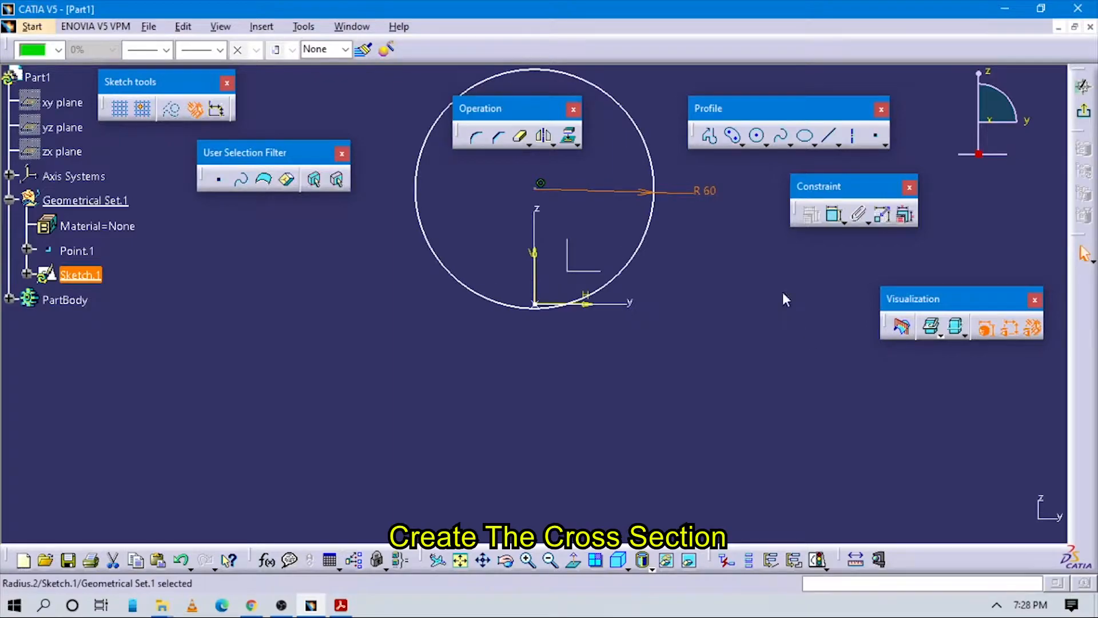
# Move the circle up along the vertical axis and constrain its centre 80 mm above the horizontal axis
pyautogui.moveTo(727, 286); pyautogui.dragTo(721, 425, button='middle')
pyautogui.moveTo(532, 328); pyautogui.dragTo(535, 234)
pyautogui.hotkey('alt', 'Tab')
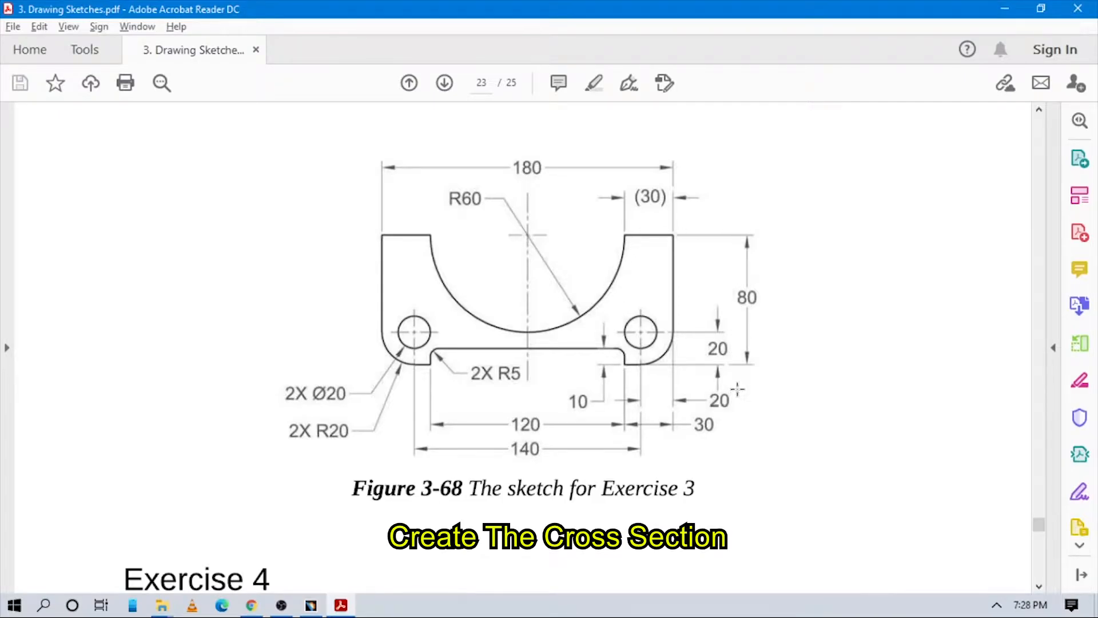
pyautogui.hotkey('alt', 'Tab')
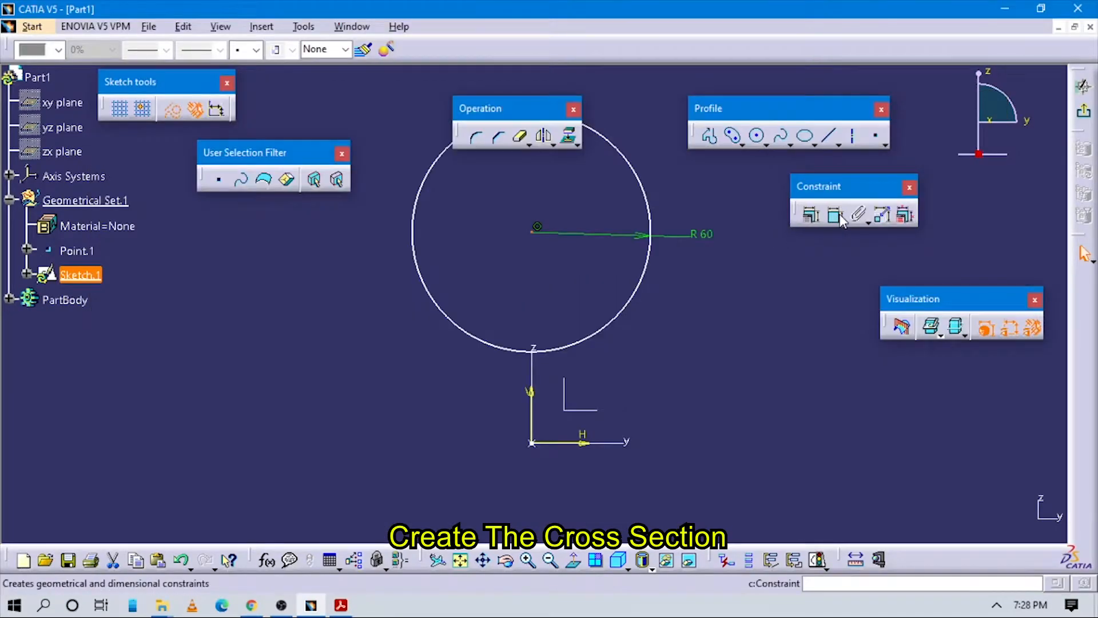
pyautogui.click(532, 444)
pyautogui.click(555, 446)
pyautogui.click(769, 338)
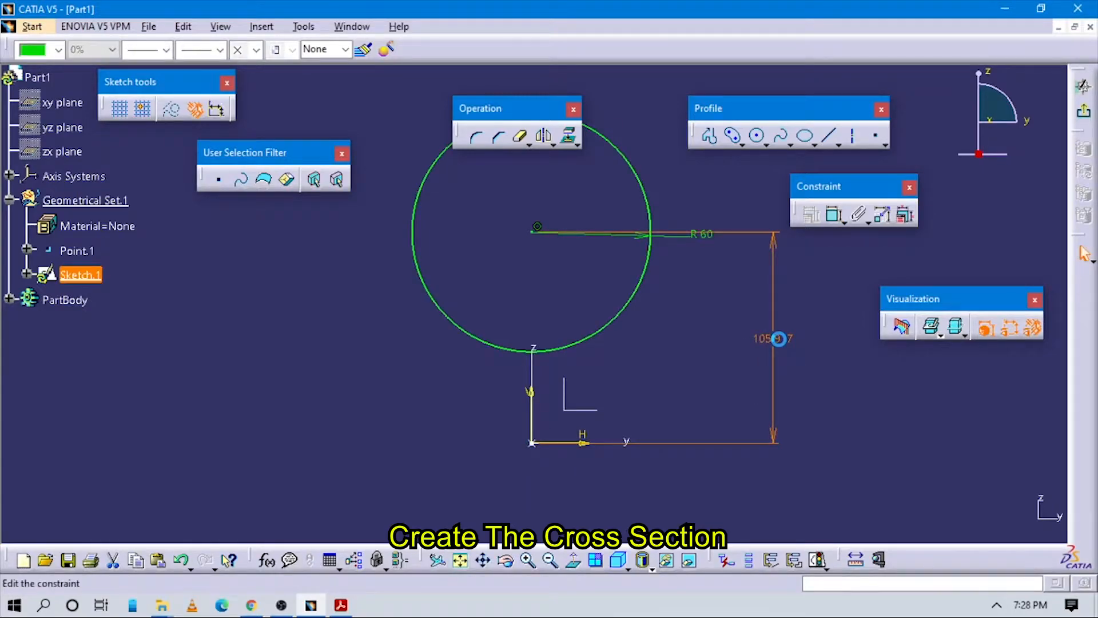
pyautogui.write('80mm')
pyautogui.press('Return')
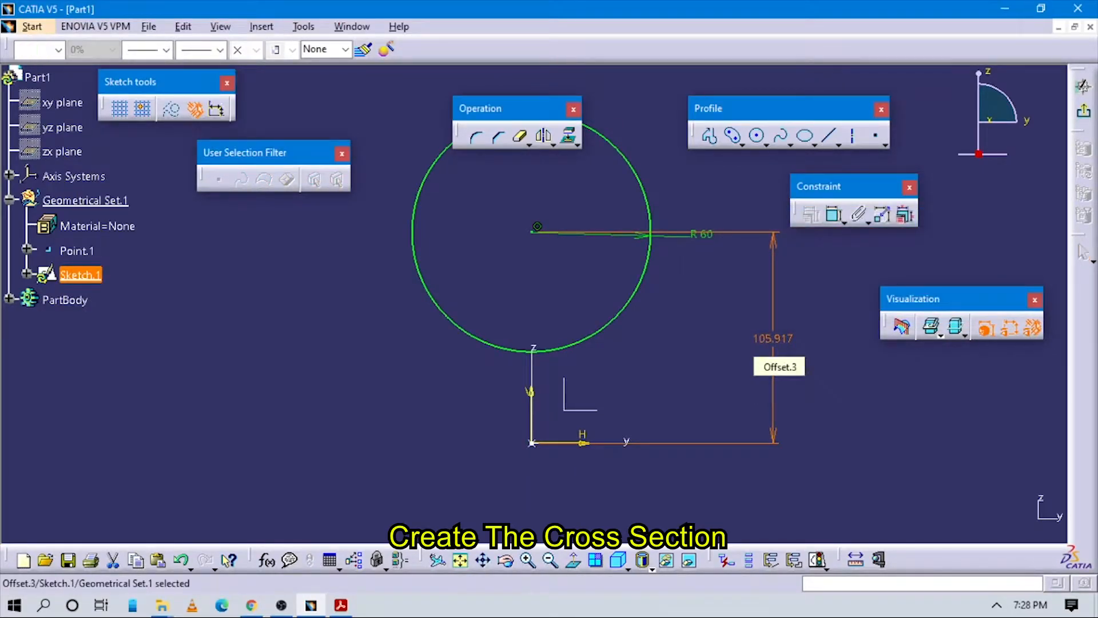
# Draw a horizontal axis line about 300 mm long through the circle's centre, extending past both sides of the circle
pyautogui.hotkey('alt', 'Tab')
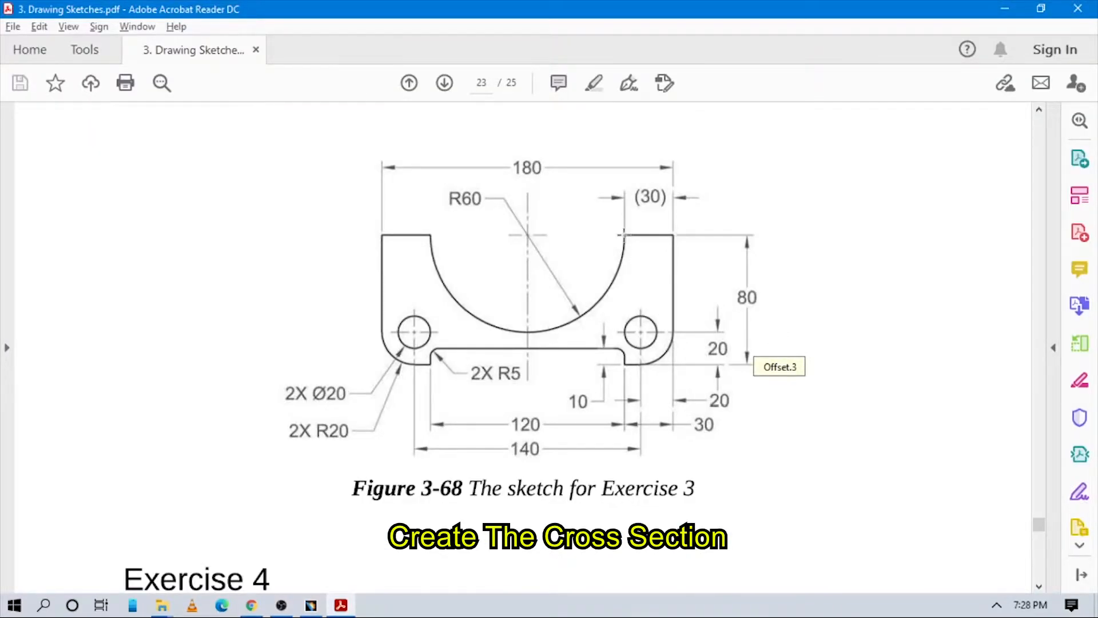
pyautogui.hotkey('alt', 'Tab')
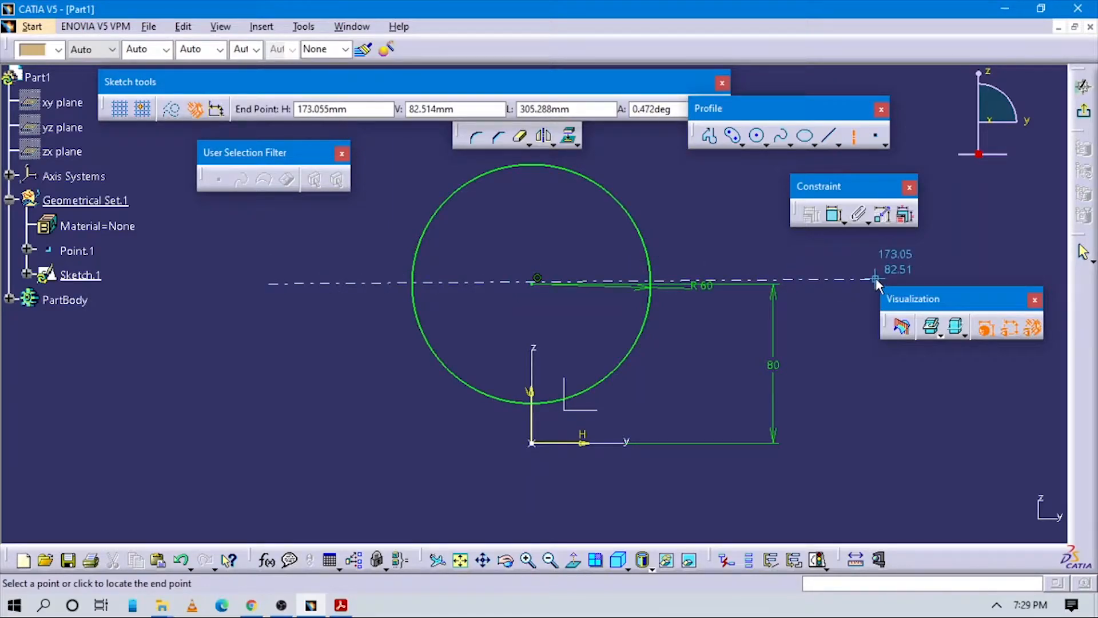
pyautogui.click(864, 282)
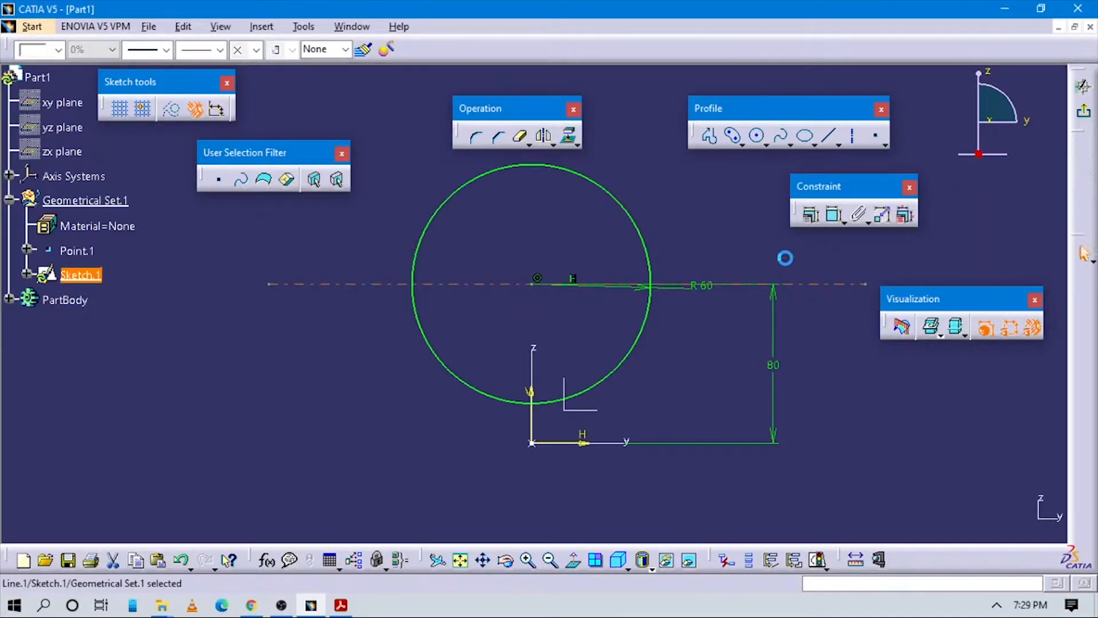
# Draw a profile from the circle's outer intersection with the axis line: about 42 mm horizontally outward, then straight down to the horizontal sketch axis
pyautogui.click(709, 136)
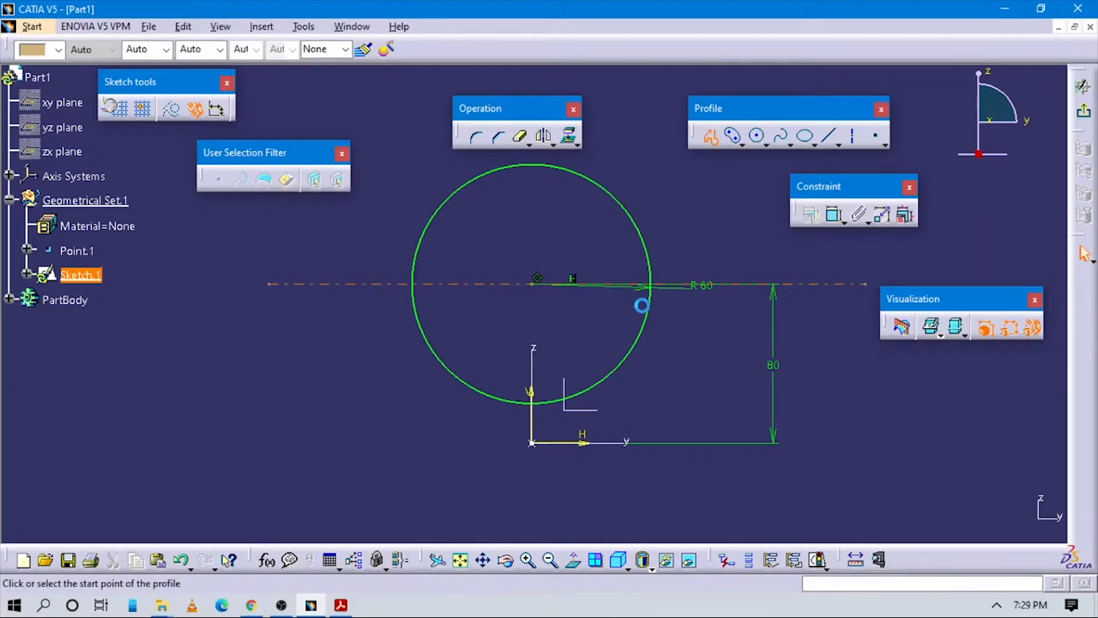
pyautogui.click(657, 288)
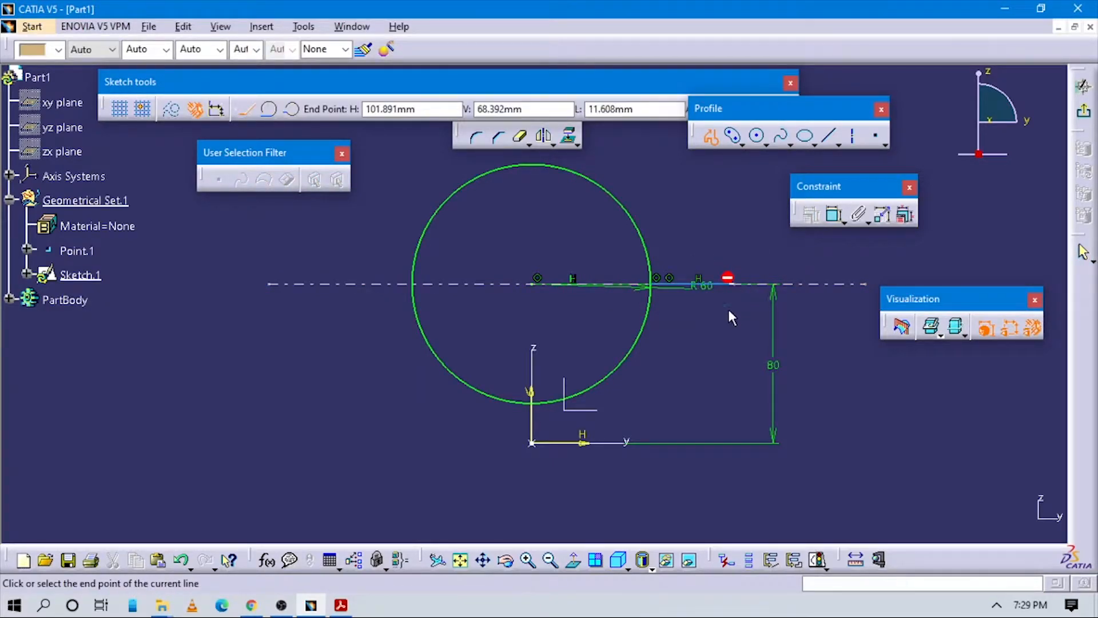
pyautogui.hotkey('alt', 'Tab')
pyautogui.hotkey('alt', 'Tab')
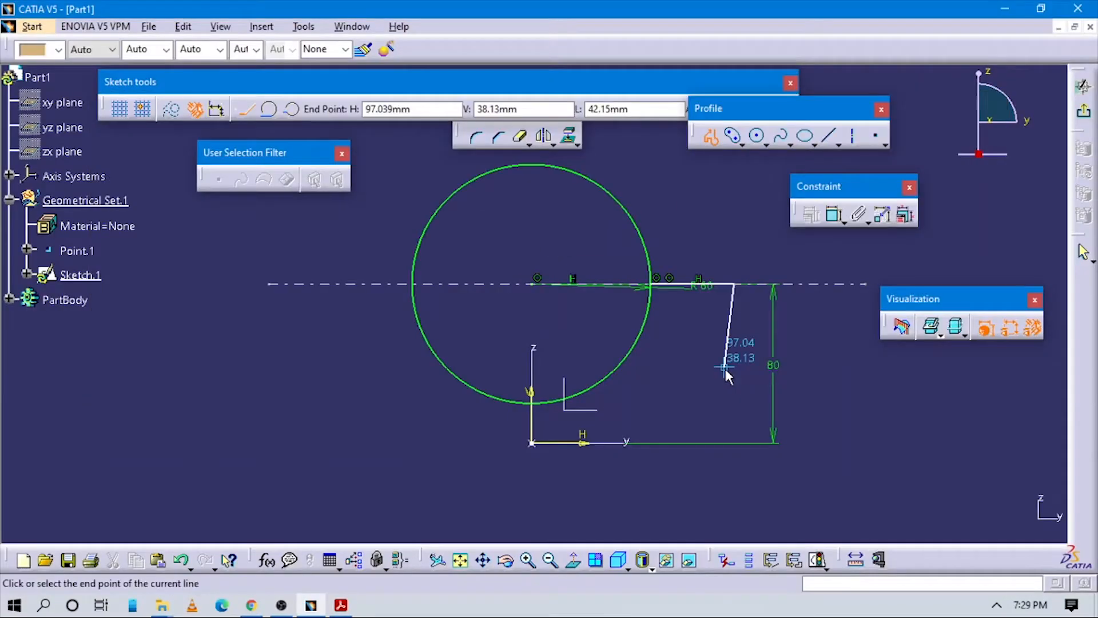
pyautogui.click(735, 442)
# Check the Exercise 3 drawing, then continue the profile about 47 mm inward along the horizontal axis and about 29 mm vertically upward, ending it there
pyautogui.hotkey('alt', 'Tab')
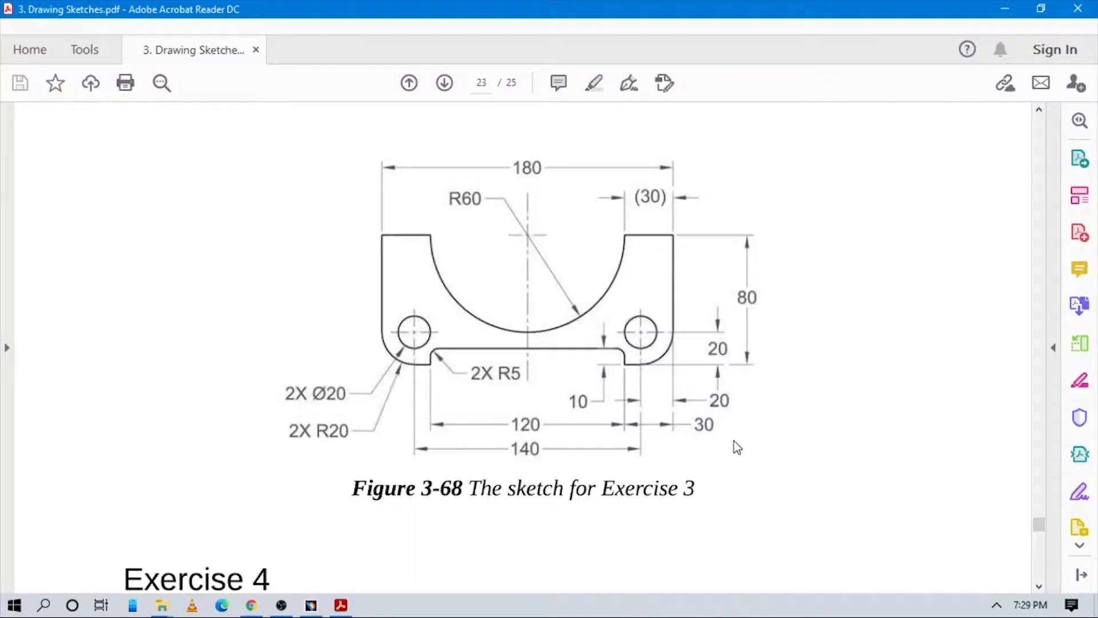
pyautogui.hotkey('alt', 'Tab')
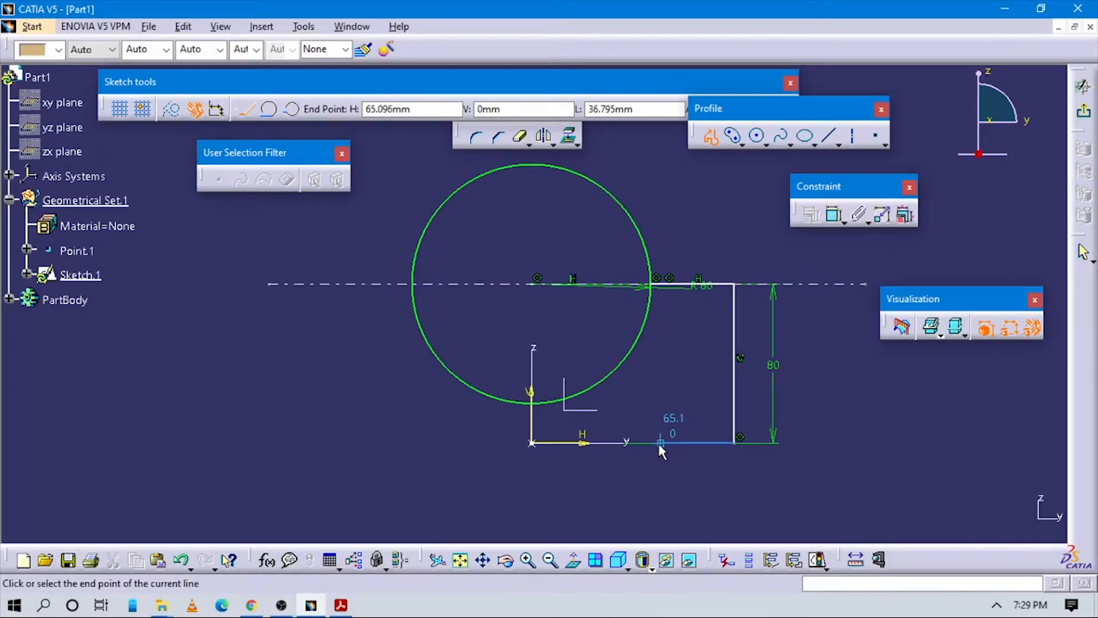
pyautogui.hotkey('alt', 'Tab')
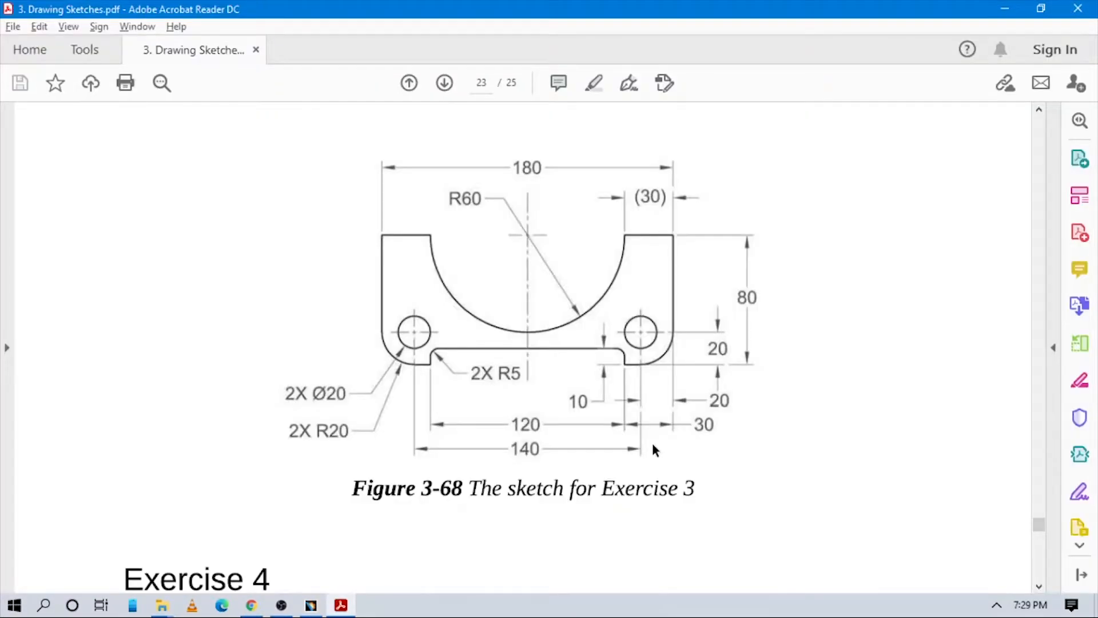
pyautogui.hotkey('alt', 'Tab')
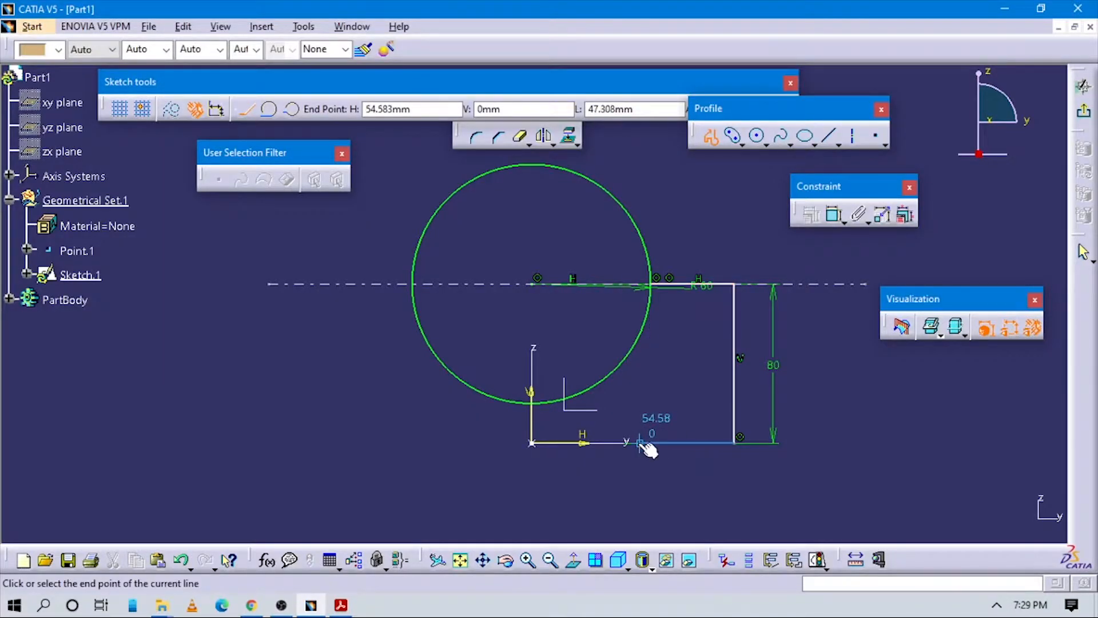
pyautogui.click(640, 442)
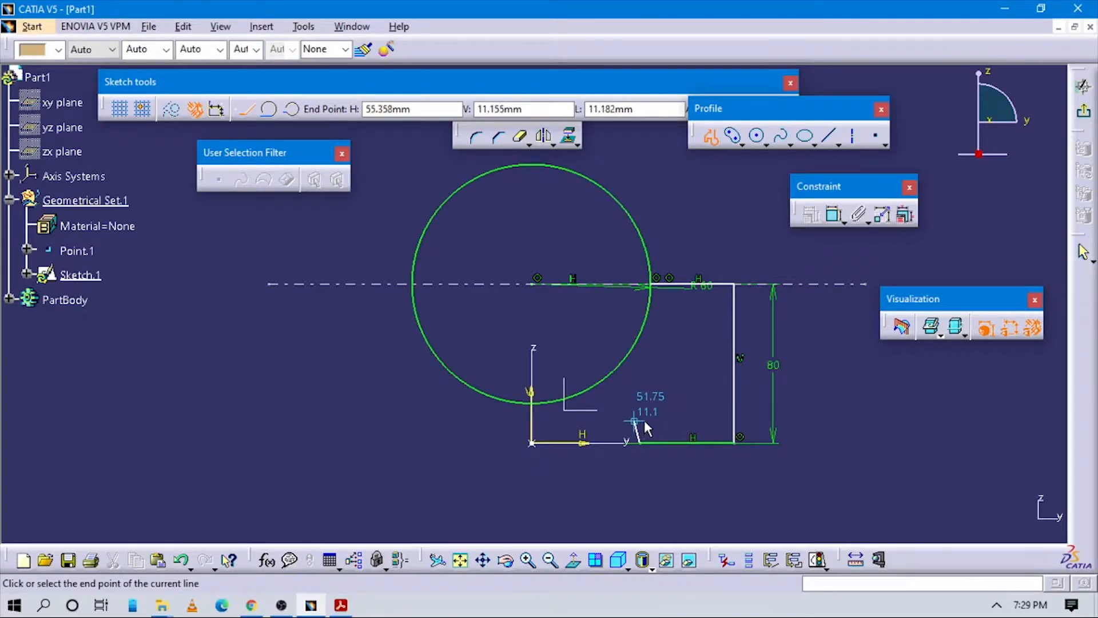
pyautogui.click(639, 383)
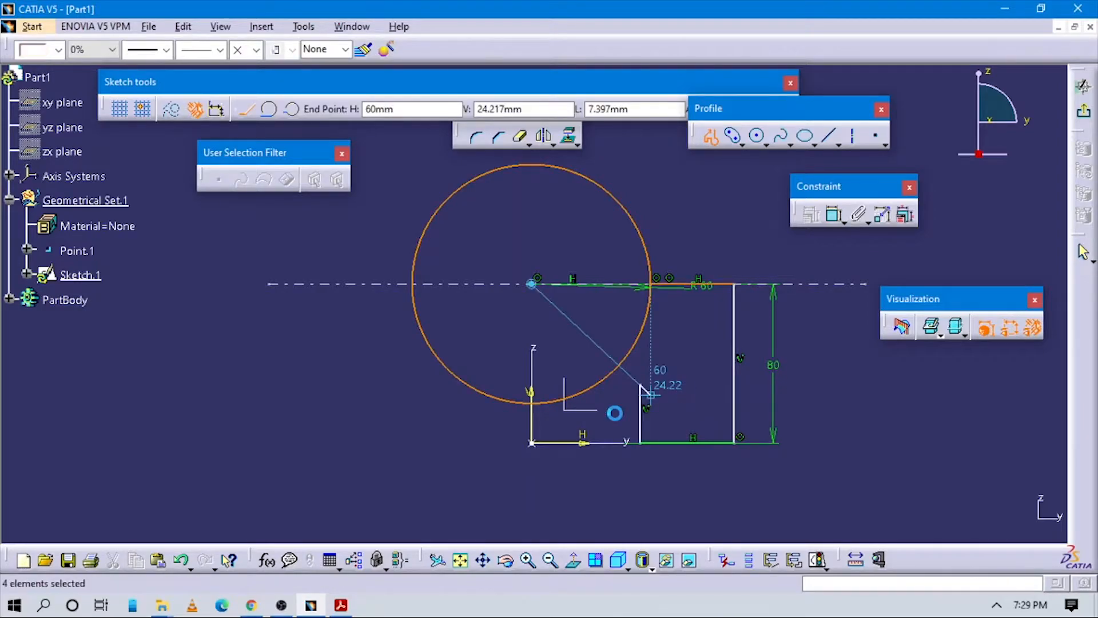
pyautogui.press('Escape')
# Consult the drawing again and draw a horizontal line about 89 mm long from the vertical axis, about 10 mm above the origin, crossing the short vertical line
pyautogui.hotkey('alt', 'Tab')
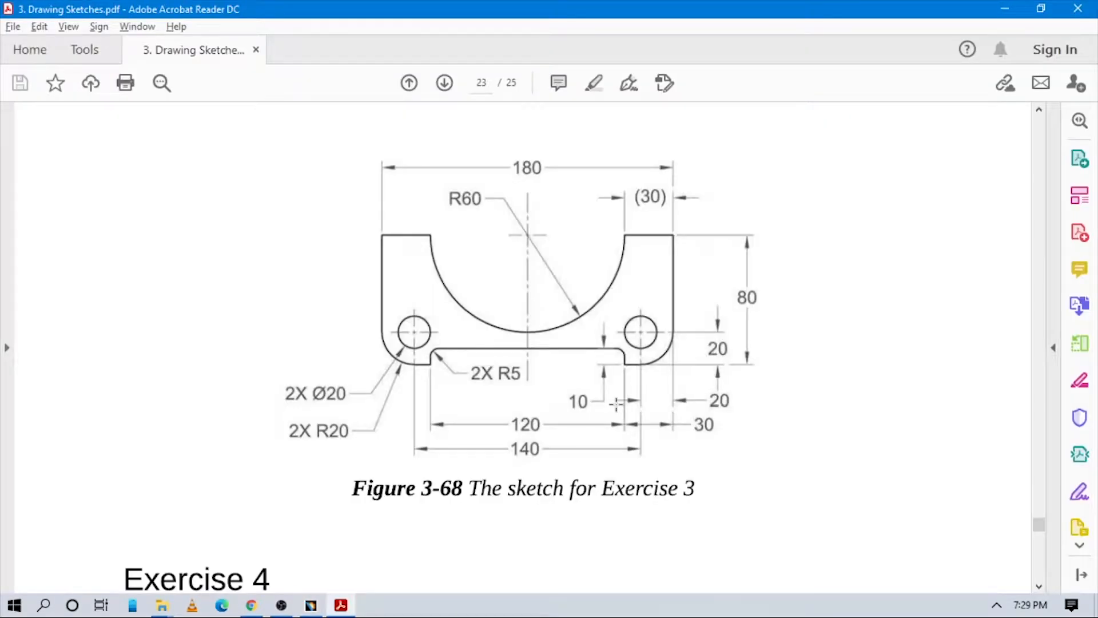
pyautogui.hotkey('alt', 'Tab')
pyautogui.click(710, 141)
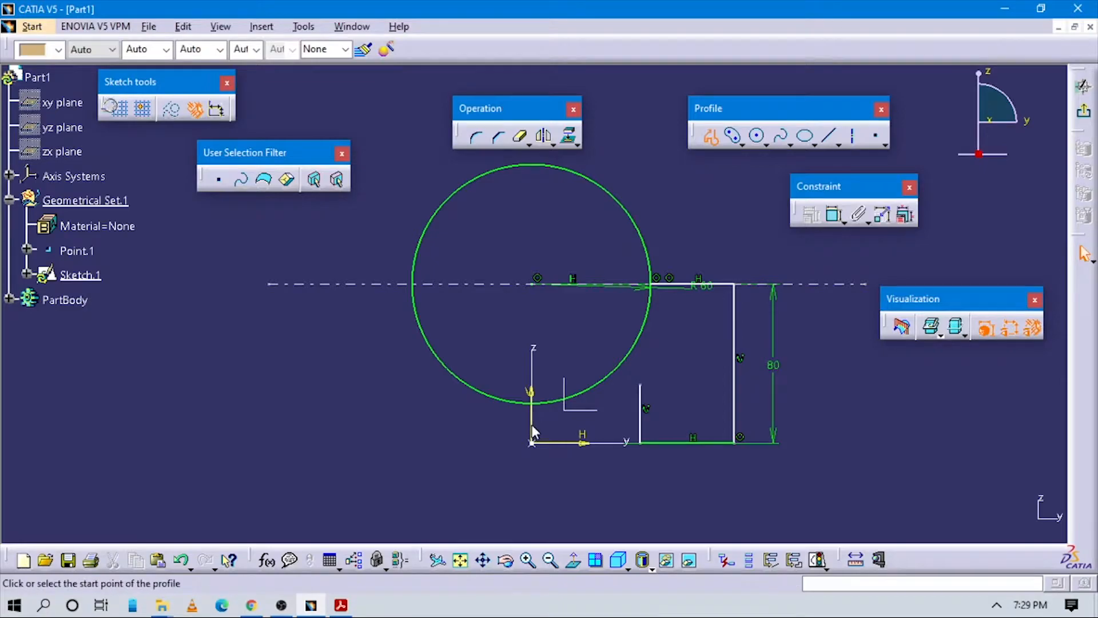
pyautogui.click(533, 423)
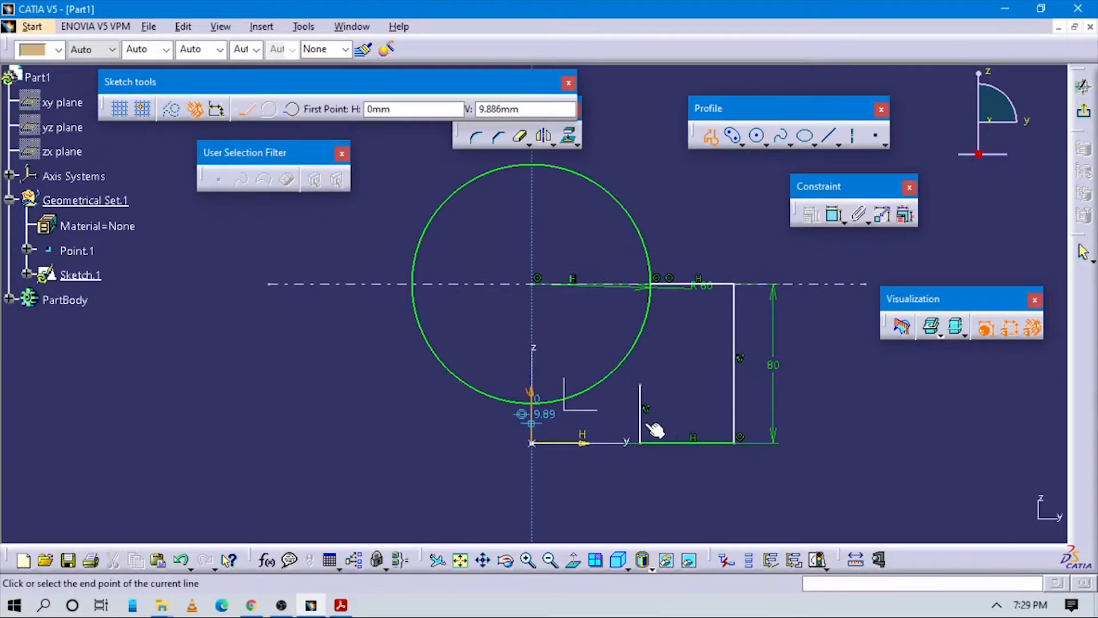
pyautogui.doubleClick(708, 424)
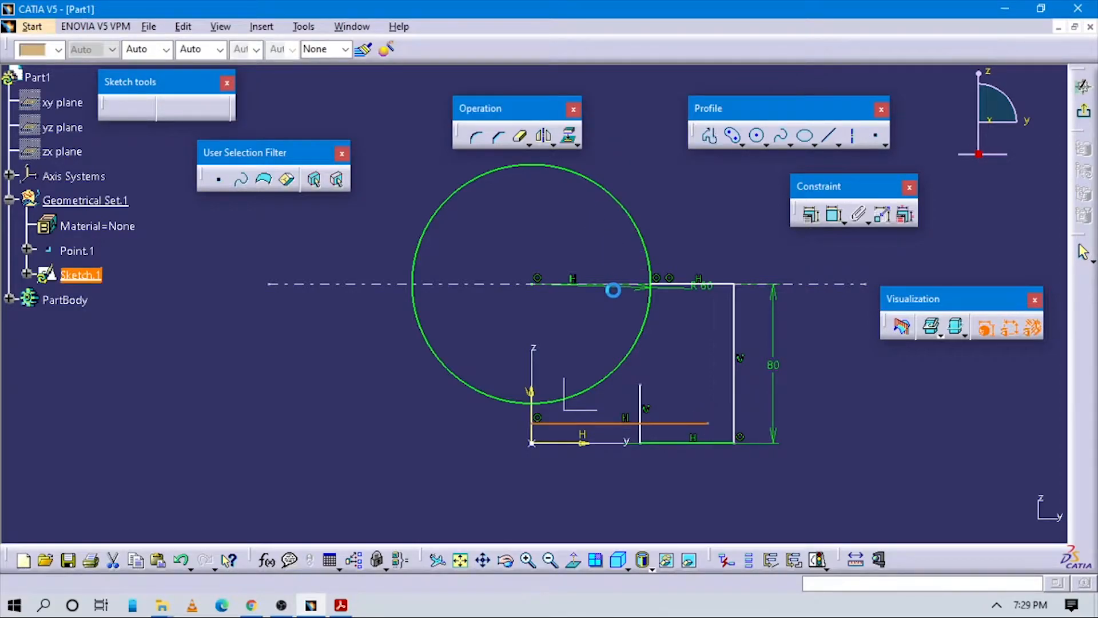
# Trim the new horizontal line and the short vertical line to a corner where they cross, keeping the inner and lower portions
pyautogui.click(523, 139)
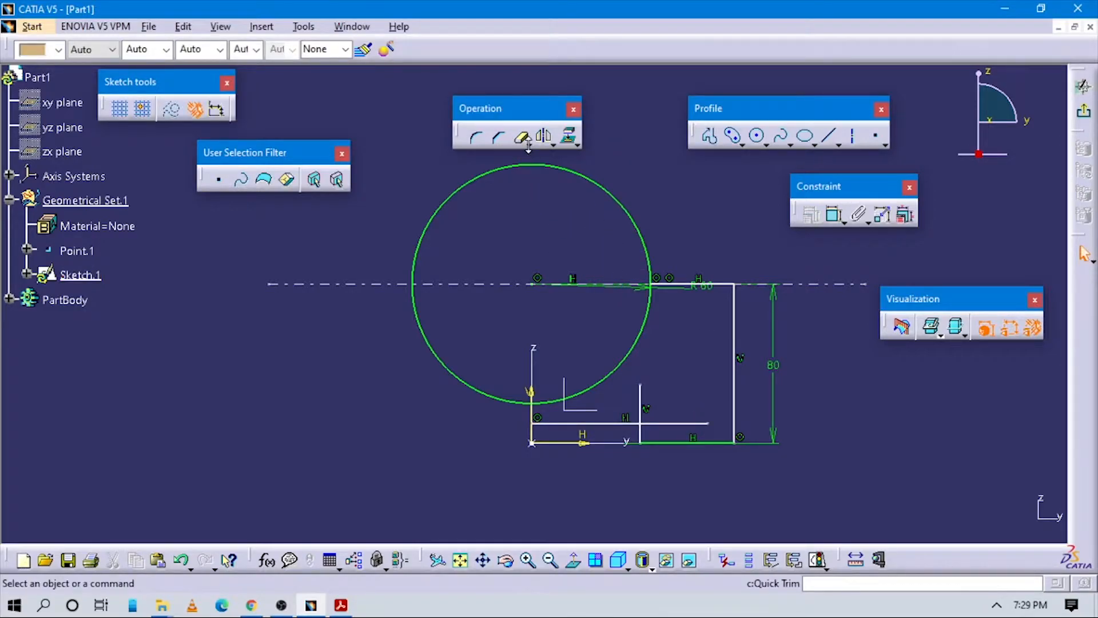
pyautogui.click(529, 143)
pyautogui.click(551, 163)
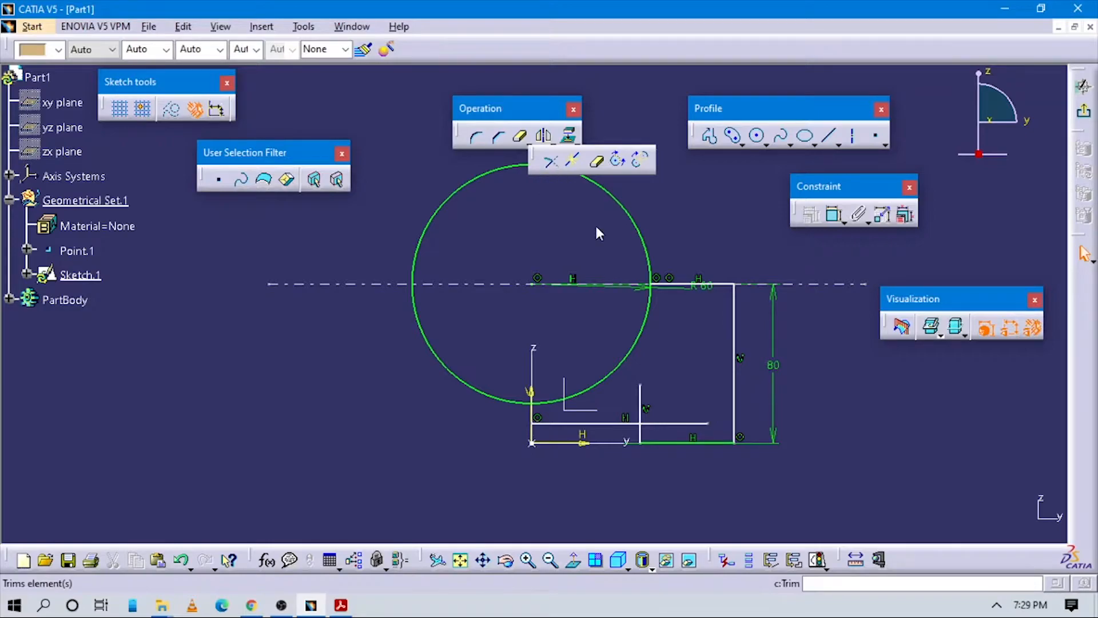
pyautogui.click(641, 436)
pyautogui.click(622, 424)
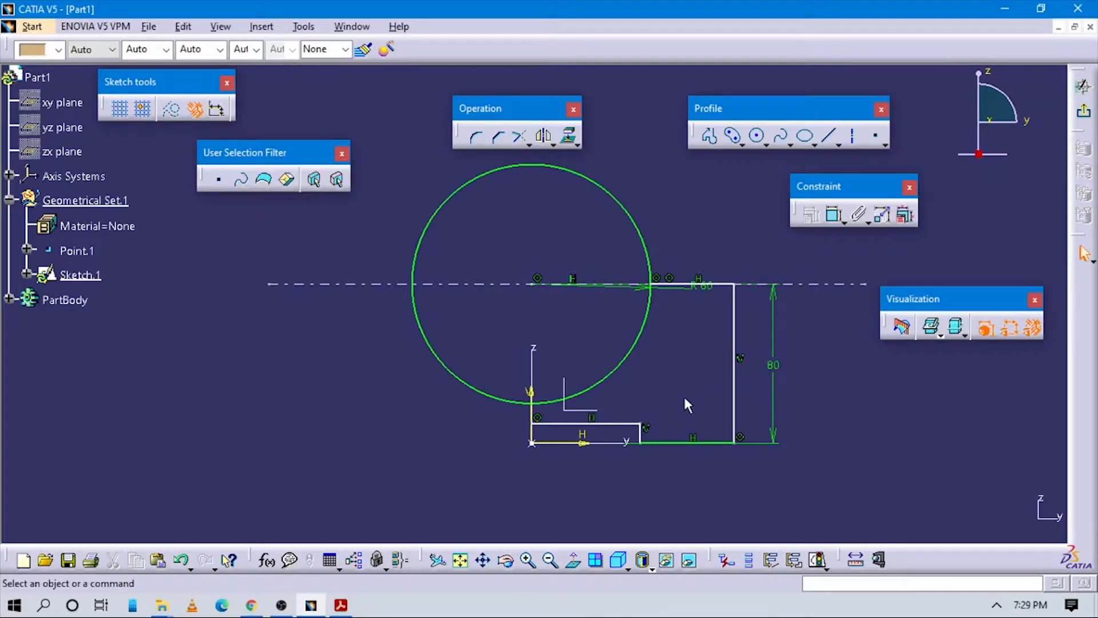
pyautogui.click(676, 409)
# Compare the sketch with the PDF drawing, then use Quick Trim to remove the circle's upper half above the axis line
pyautogui.hotkey('alt', 'Tab')
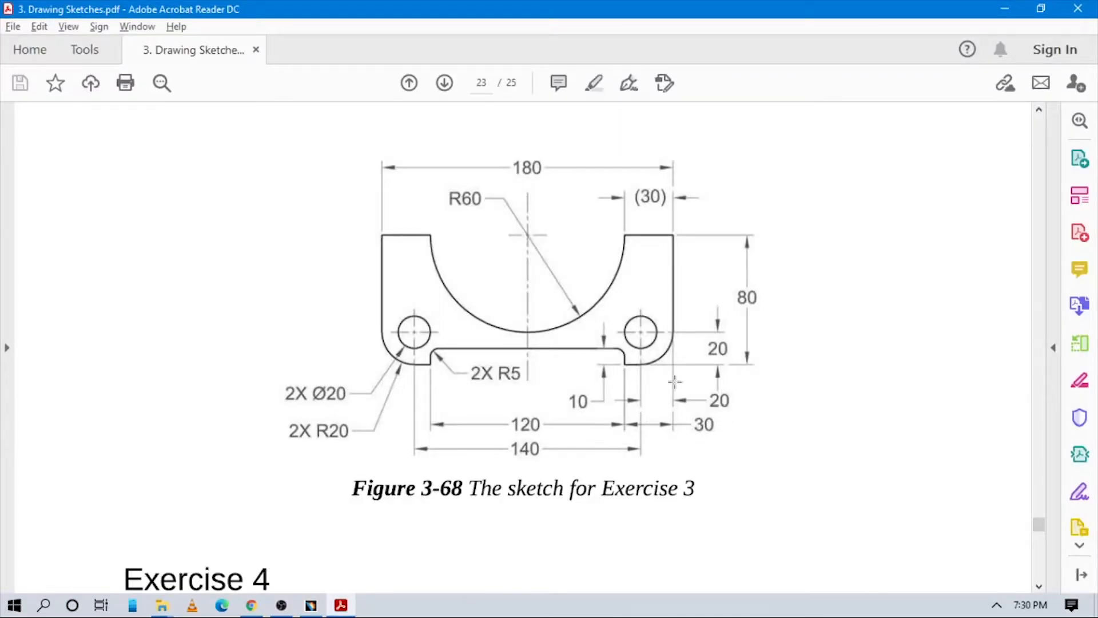
pyautogui.hotkey('alt', 'Tab')
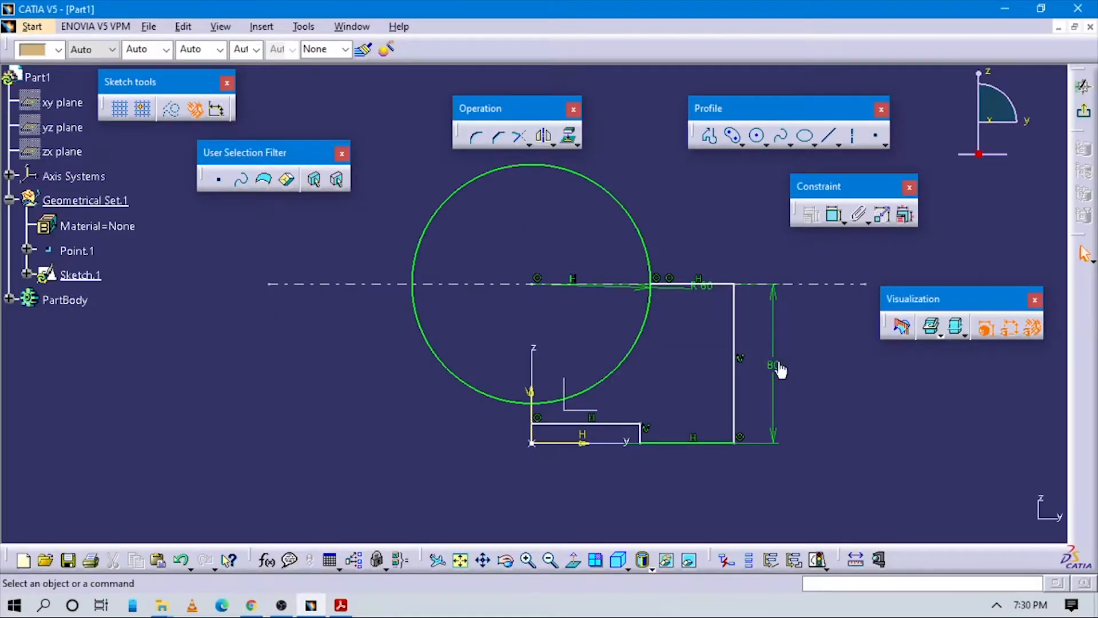
pyautogui.hotkey('alt', 'Tab')
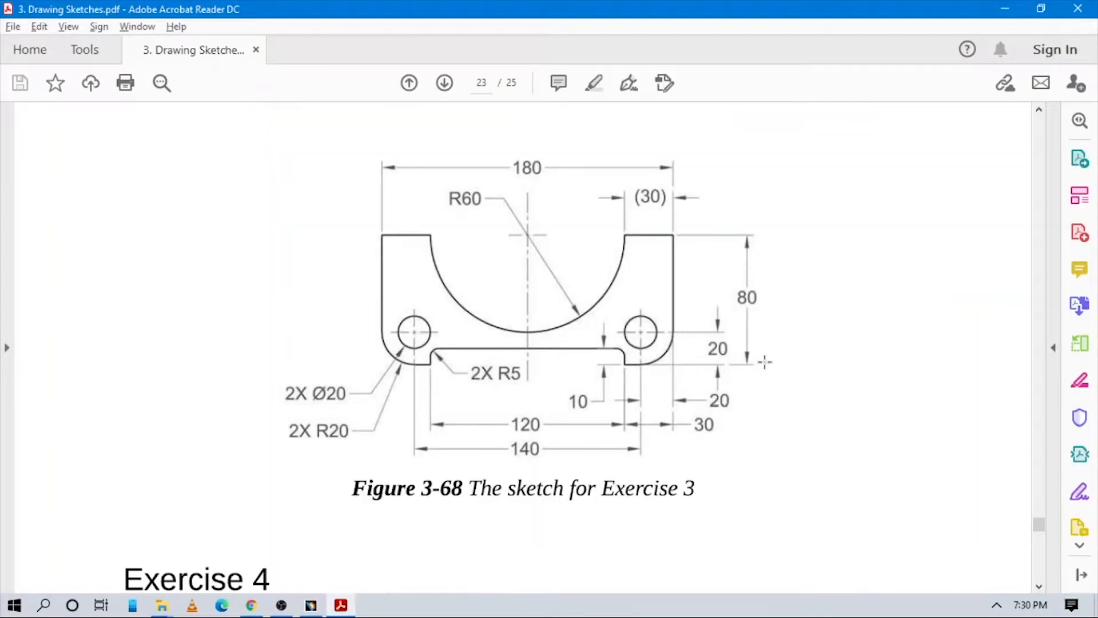
pyautogui.hotkey('alt', 'Tab')
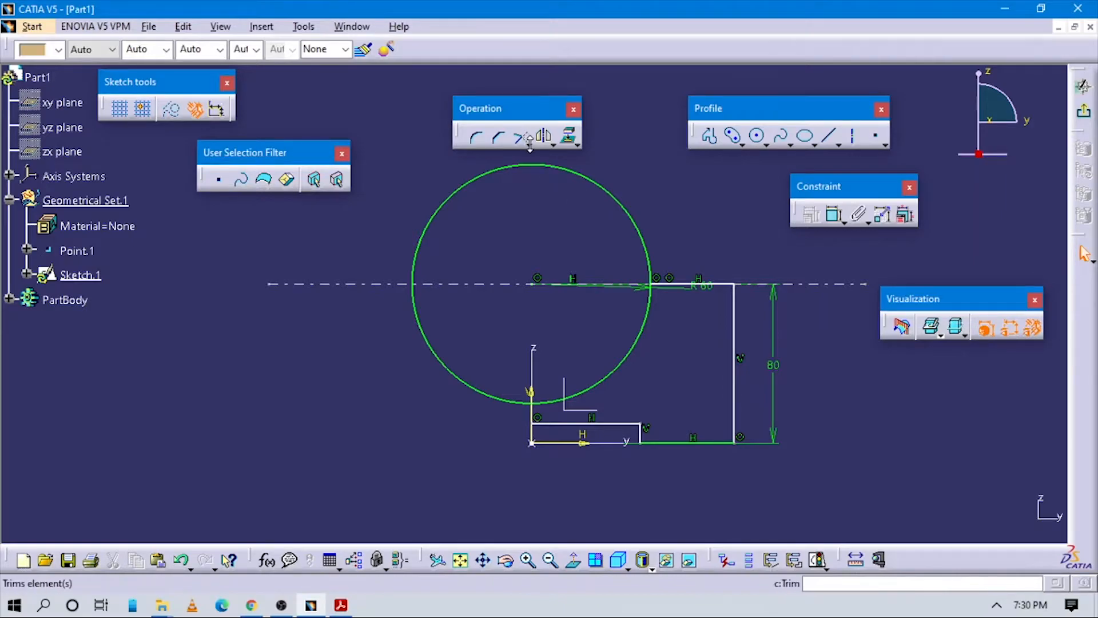
pyautogui.click(529, 146)
pyautogui.click(595, 159)
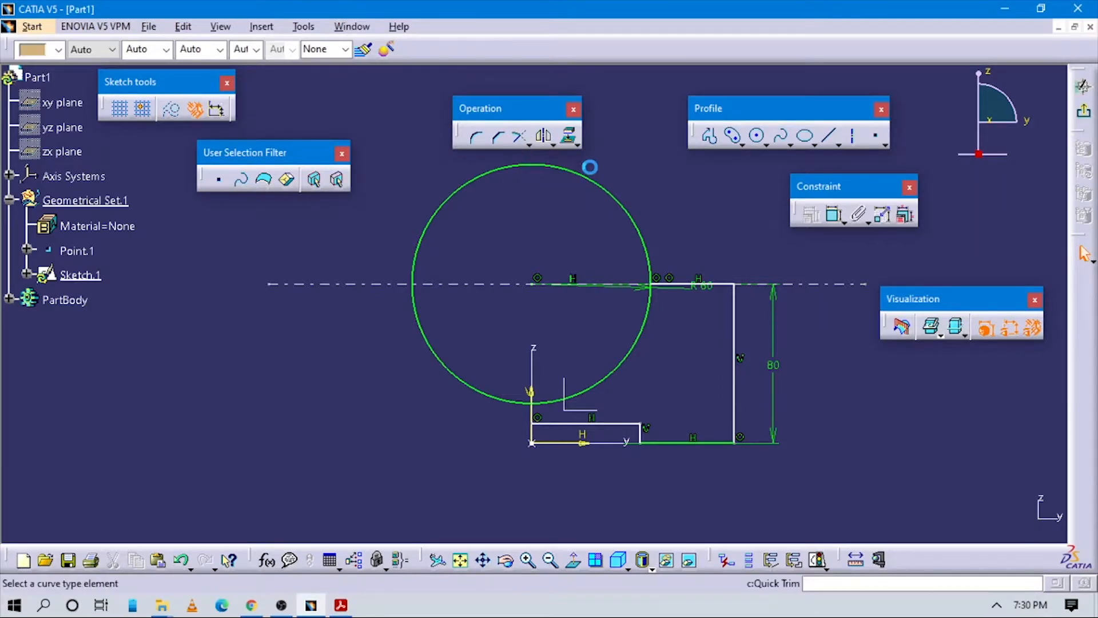
pyautogui.click(557, 169)
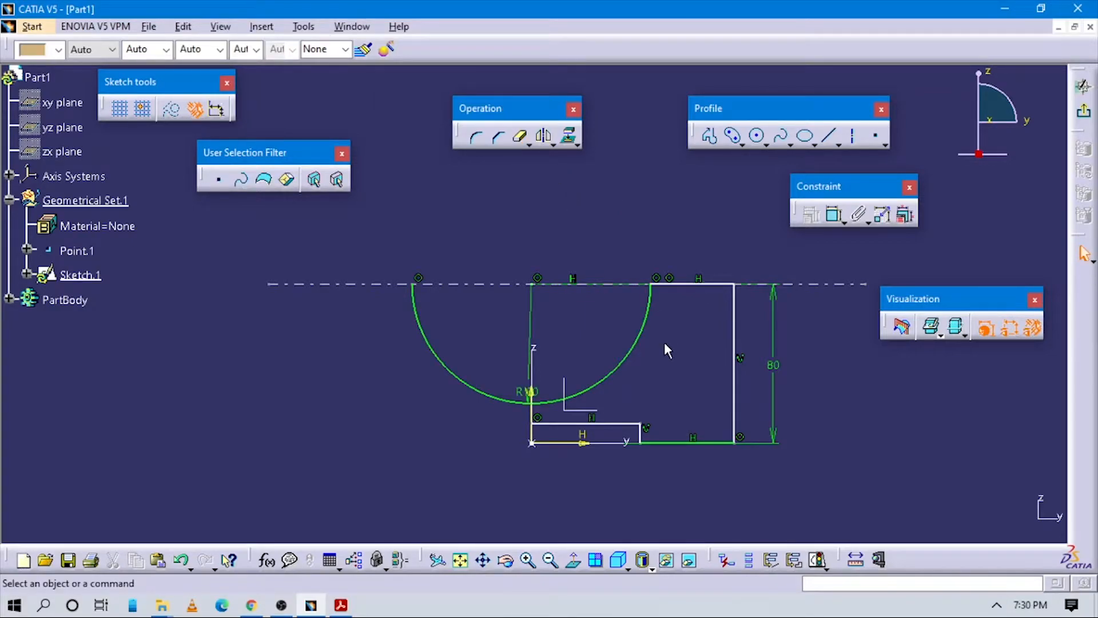
# Check the arm width in the drawing, then constrain the length of the profile's upper horizontal line to 30 mm
pyautogui.hotkey('alt', 'Tab')
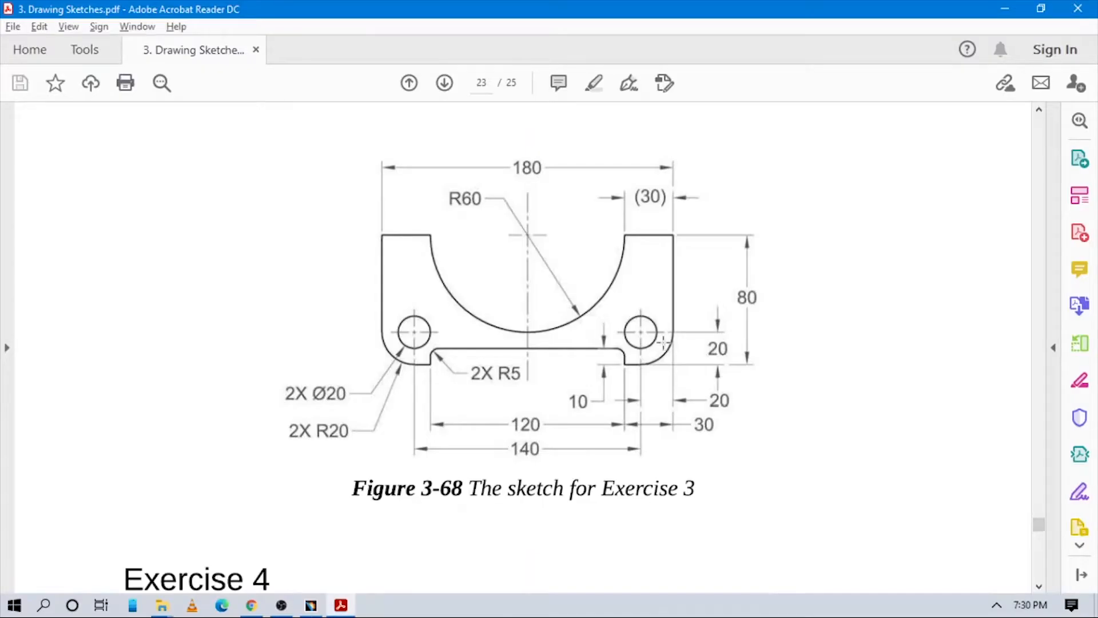
pyautogui.hotkey('alt', 'Tab')
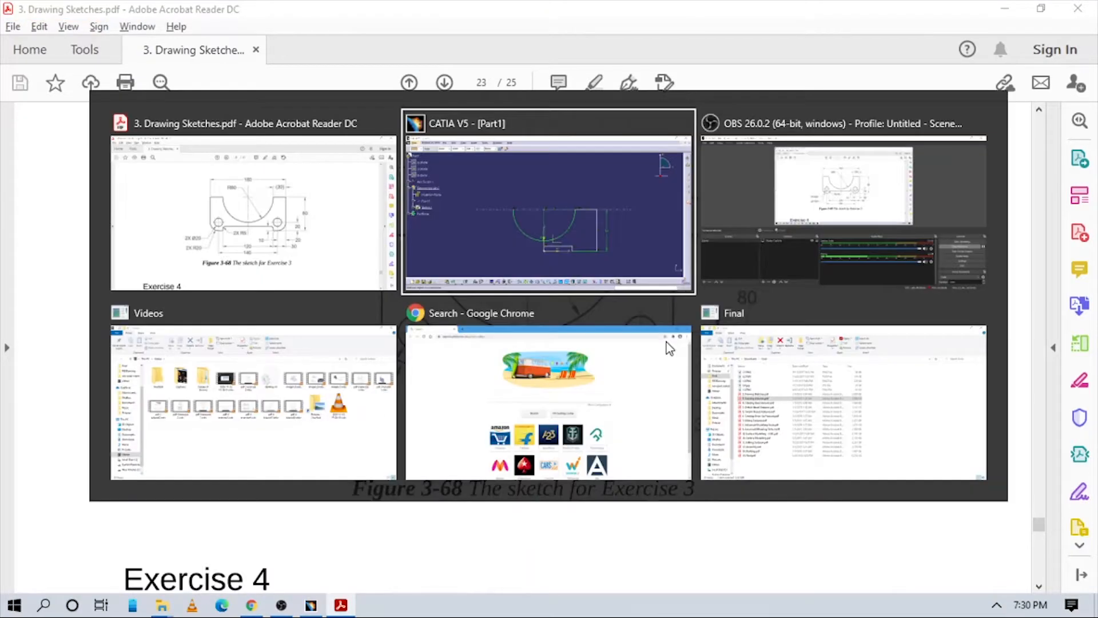
pyautogui.click(835, 219)
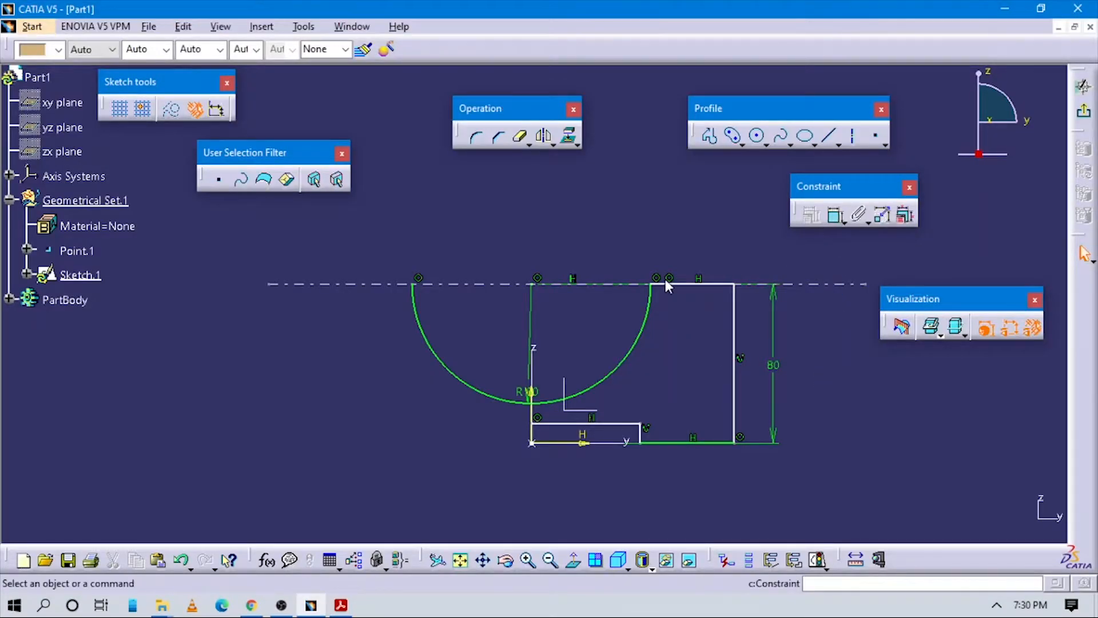
pyautogui.click(695, 283)
pyautogui.click(698, 232)
pyautogui.doubleClick(699, 231)
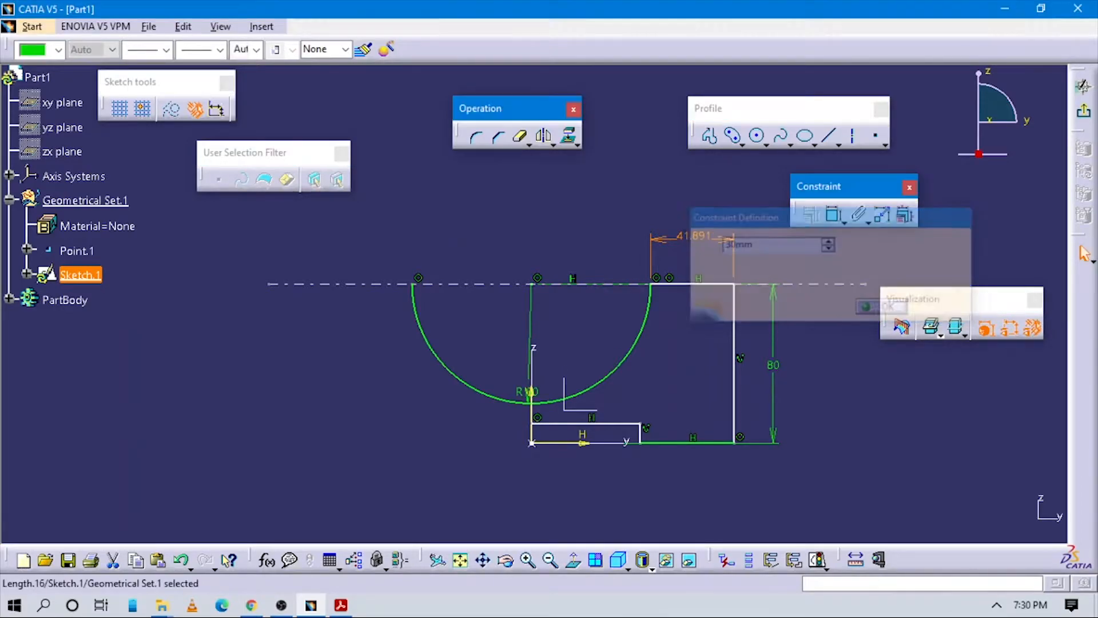
pyautogui.write('30')
pyautogui.press('Return')
# Check the overall width in the drawing, then add a distance constraint between the vertical axis and the profile's outer vertical line
pyautogui.hotkey('alt', 'Tab')
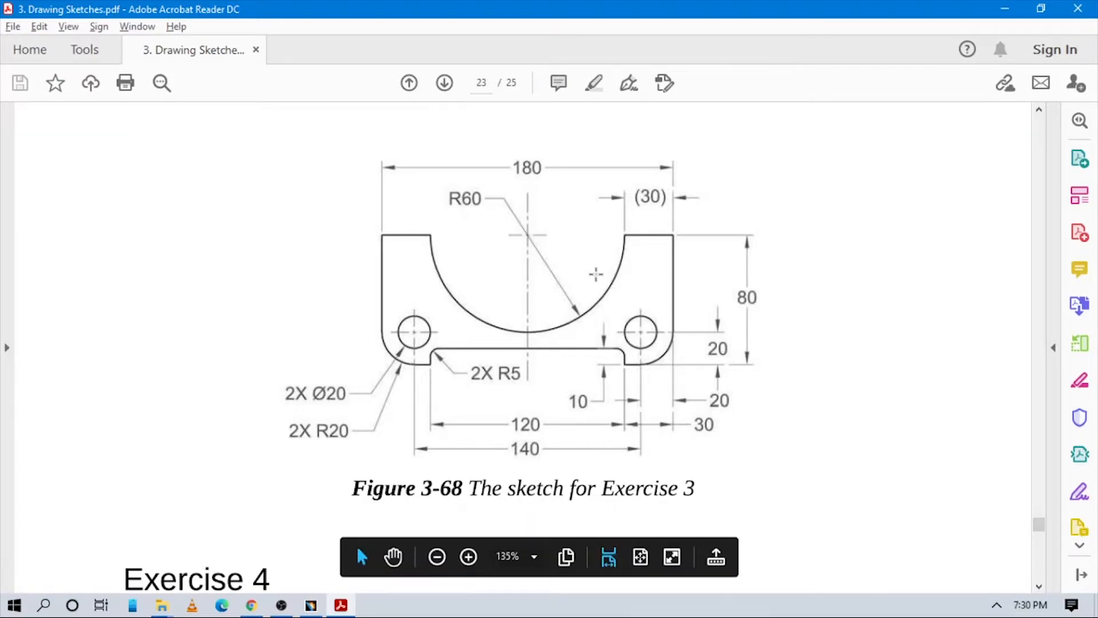
pyautogui.hotkey('alt', 'Tab')
pyautogui.hotkey('alt', 'Tab')
pyautogui.hotkey('alt', 'Tab')
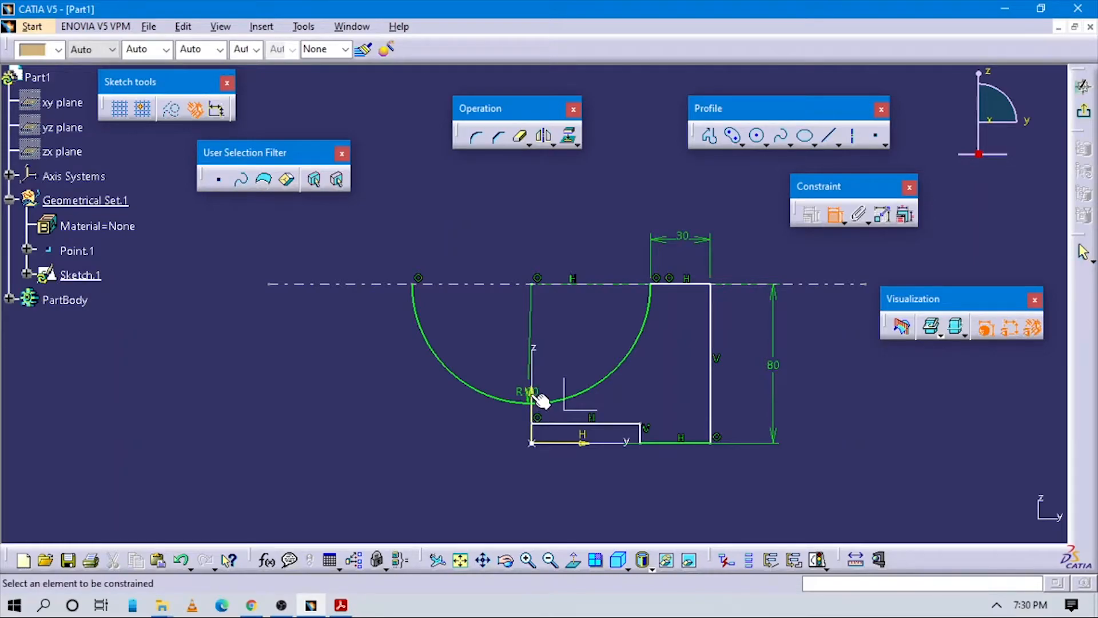
pyautogui.click(711, 367)
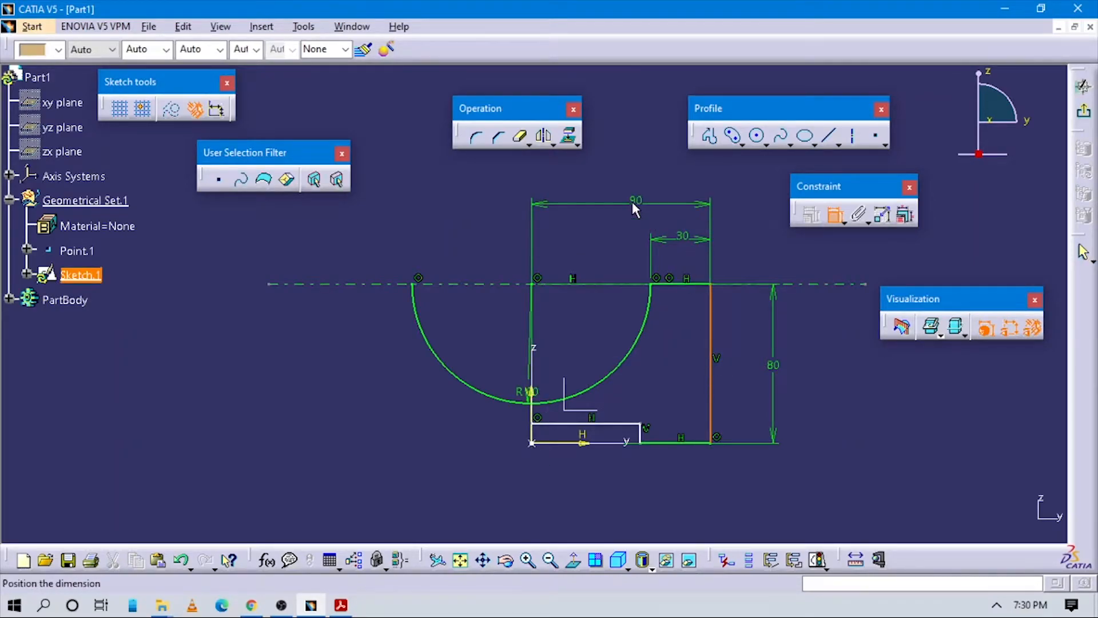
pyautogui.doubleClick(635, 198)
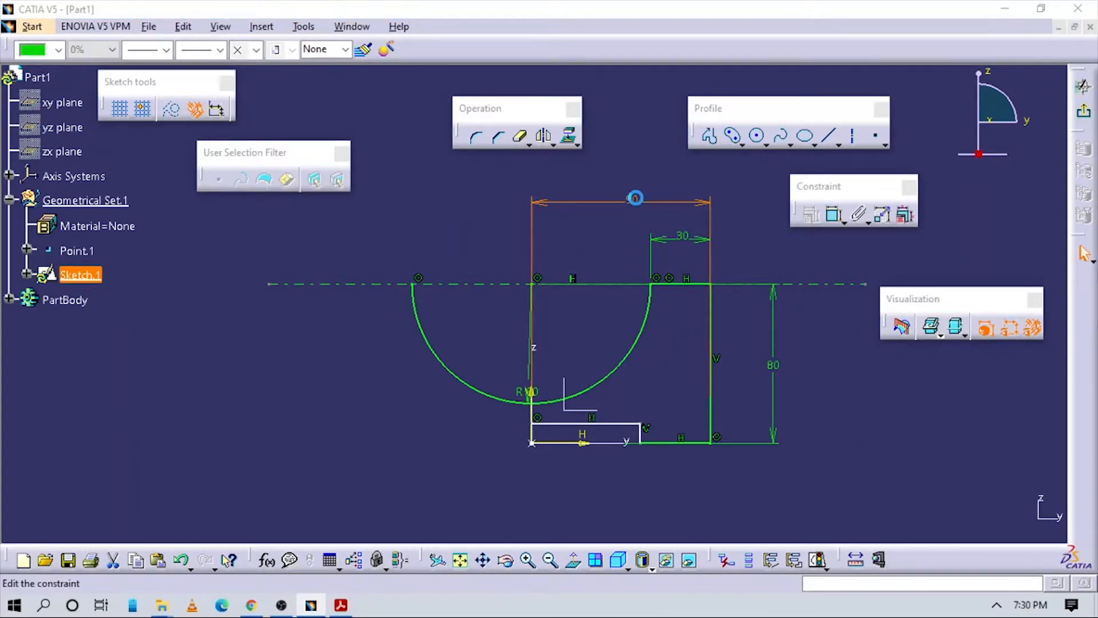
pyautogui.press('Return')
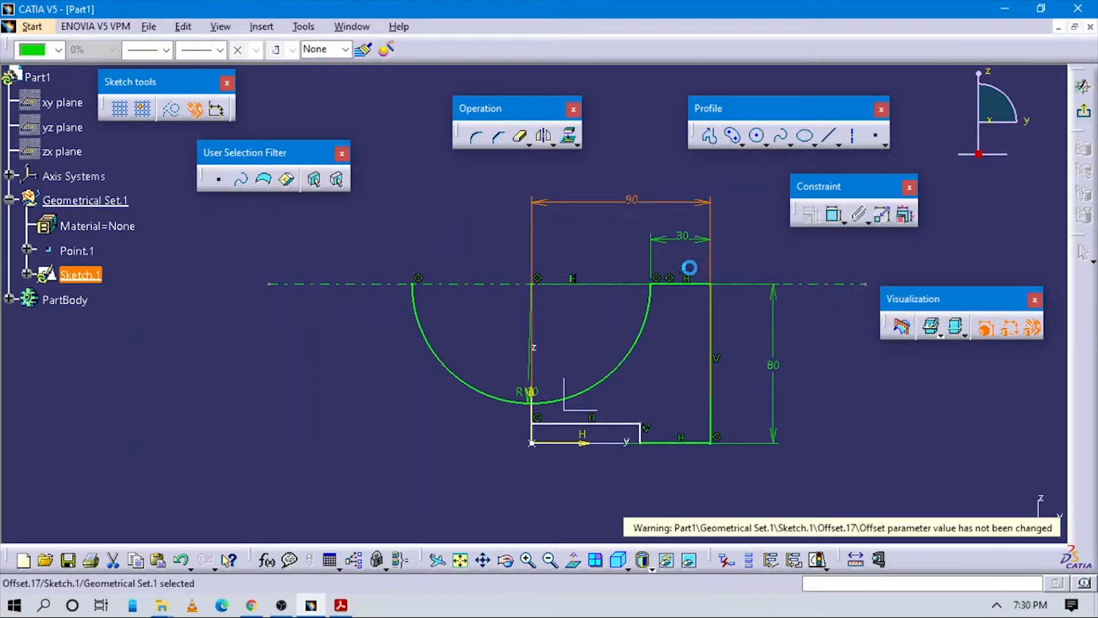
# Check the notch height in the drawing, then constrain the distance between the horizontal axis and the notch's upper line to 10 mm
pyautogui.hotkey('alt', 'Tab')
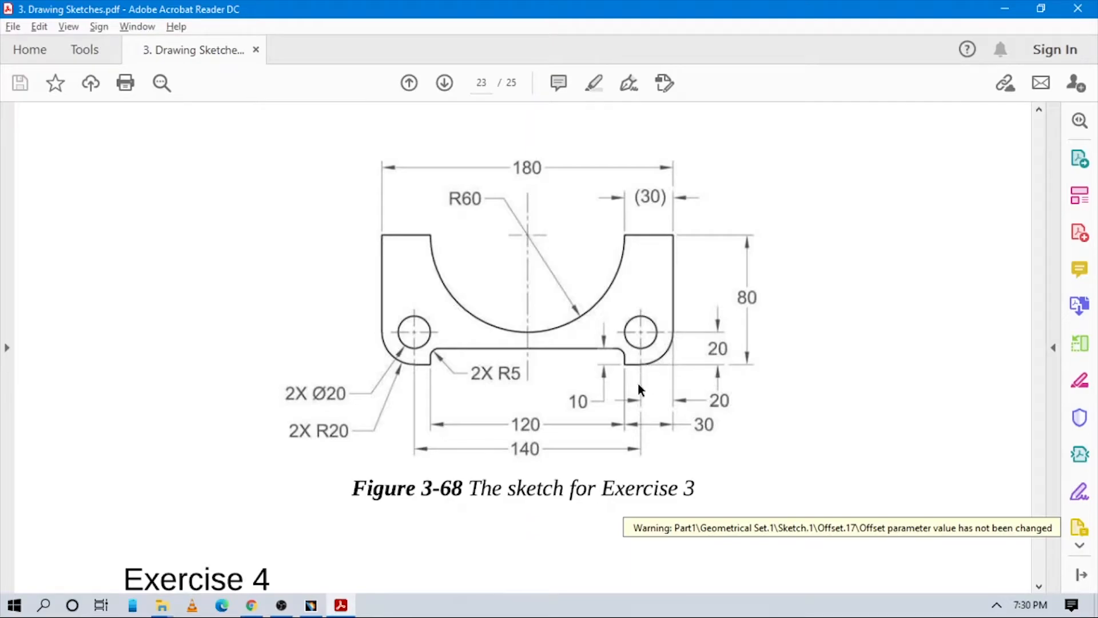
pyautogui.hotkey('alt', 'Tab')
pyautogui.hotkey('alt', 'Tab')
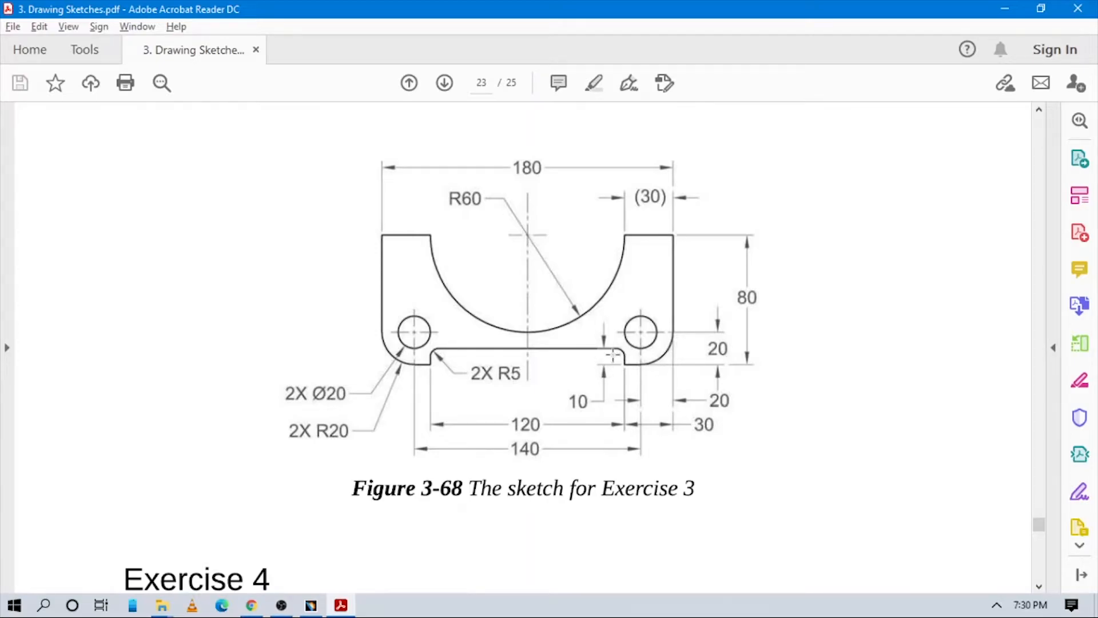
pyautogui.hotkey('alt', 'Tab')
pyautogui.click(835, 215)
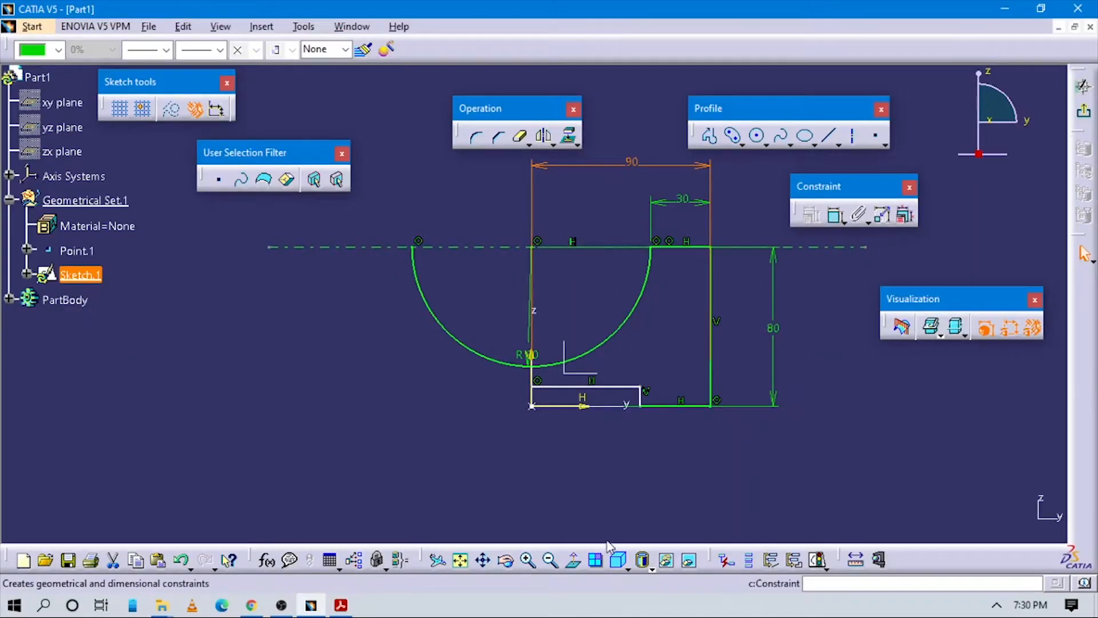
pyautogui.moveTo(637, 458)
pyautogui.mouseDown(button='middle')
pyautogui.moveTo(613, 408)
pyautogui.moveTo(620, 387)
pyautogui.moveTo(555, 344)
pyautogui.mouseUp(button='middle')
pyautogui.click(506, 401)
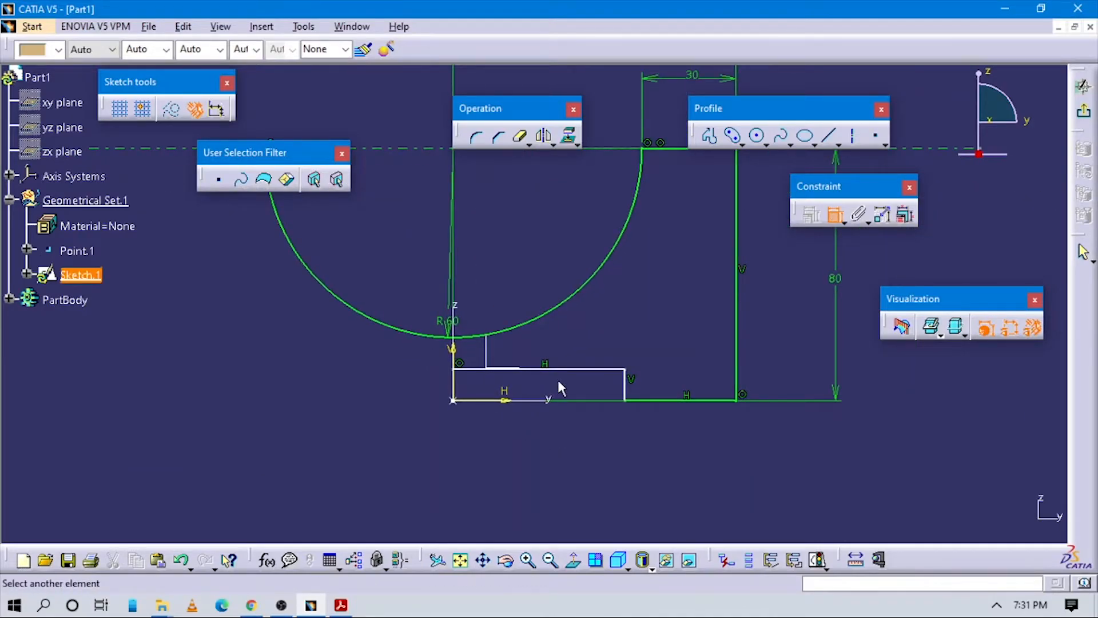
pyautogui.click(573, 370)
pyautogui.click(550, 445)
pyautogui.doubleClick(551, 441)
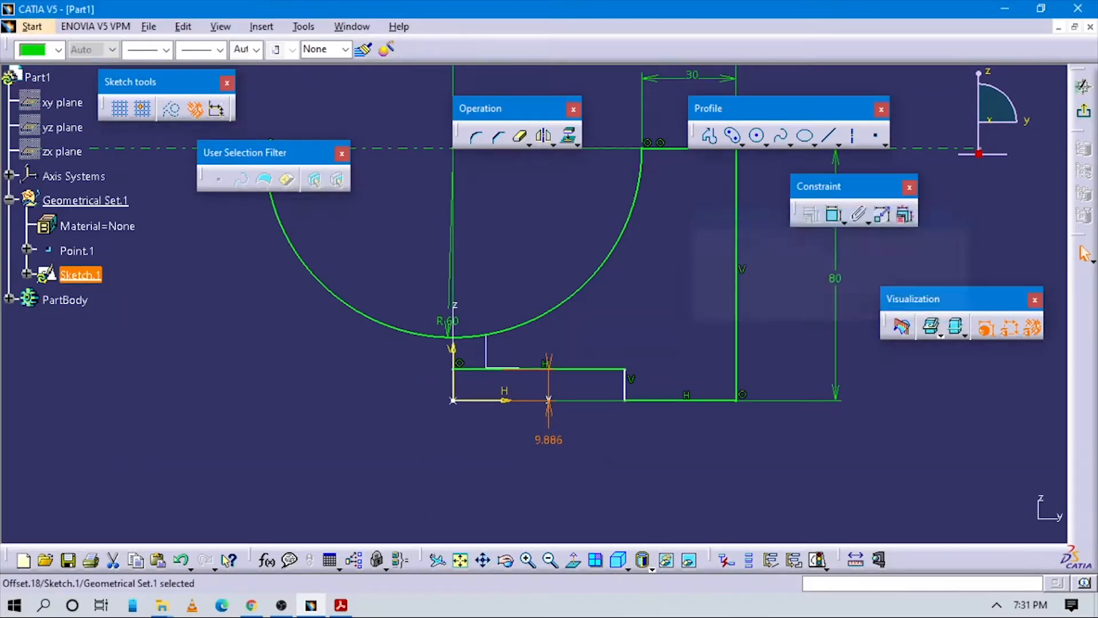
pyautogui.moveTo(652, 370)
pyautogui.mouseDown(button='middle')
pyautogui.moveTo(657, 406)
pyautogui.moveTo(671, 371)
pyautogui.mouseUp(button='middle')
# Check the hole's location in the drawing, then sketch a circle of about 12.9 mm radius in the lower outer area of the profile
pyautogui.hotkey('alt', 'Tab')
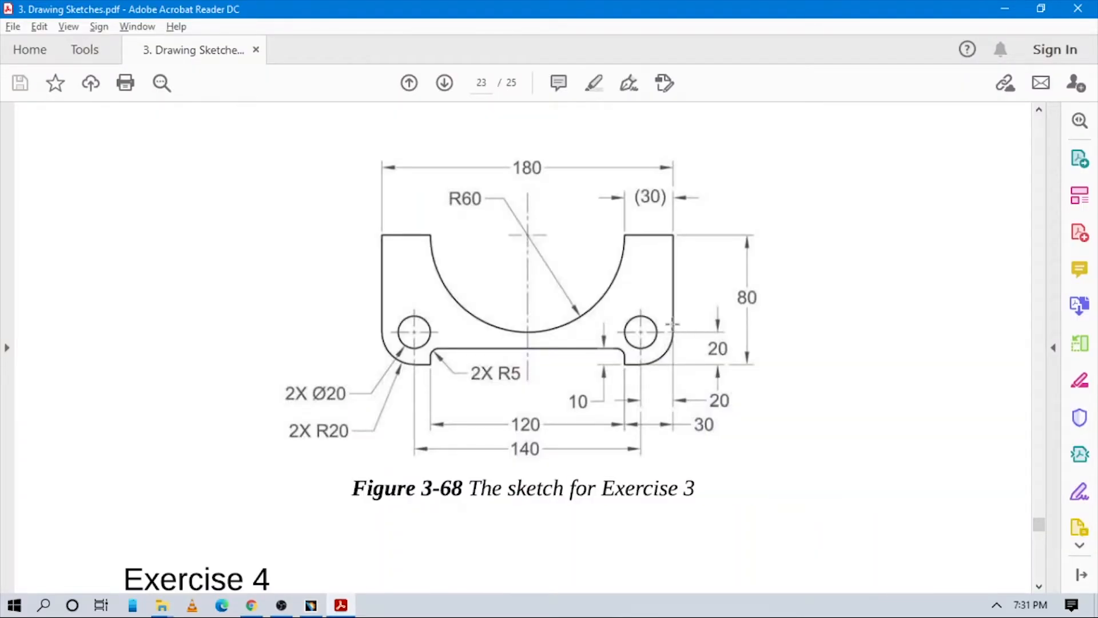
pyautogui.hotkey('alt', 'Tab')
pyautogui.moveTo(794, 435)
pyautogui.mouseDown(button='middle')
pyautogui.moveTo(706, 390)
pyautogui.moveTo(689, 366)
pyautogui.mouseUp(button='middle')
pyautogui.click(769, 333)
pyautogui.click(757, 136)
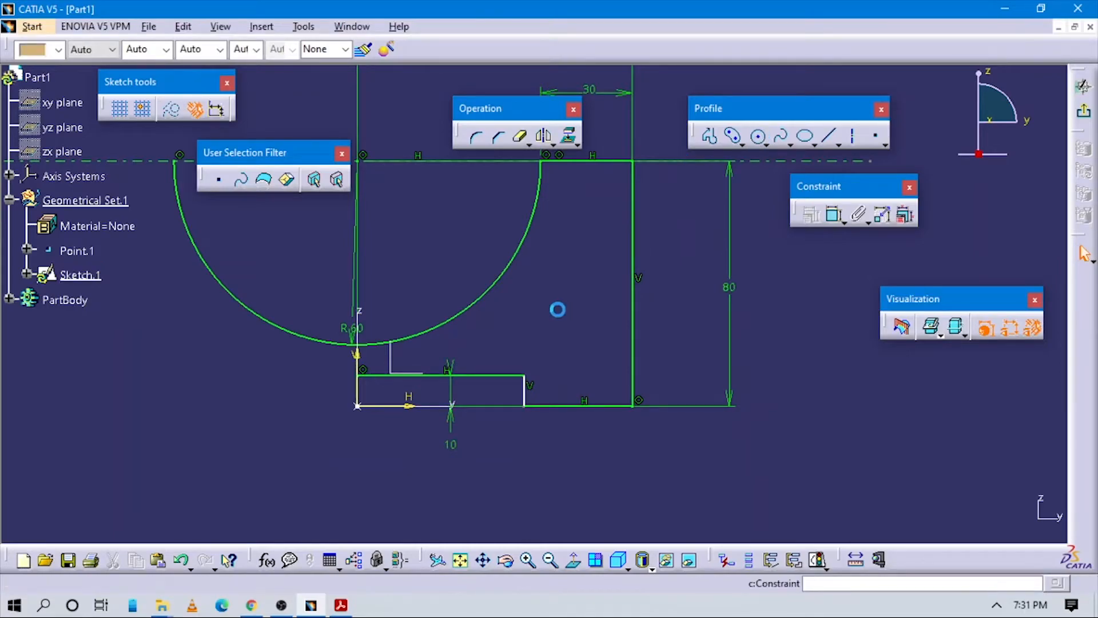
pyautogui.click(583, 287)
# Check the hole size in the drawing, then dimension the small circle as a diameter of 20 mm instead of a radius
pyautogui.hotkey('alt', 'Tab')
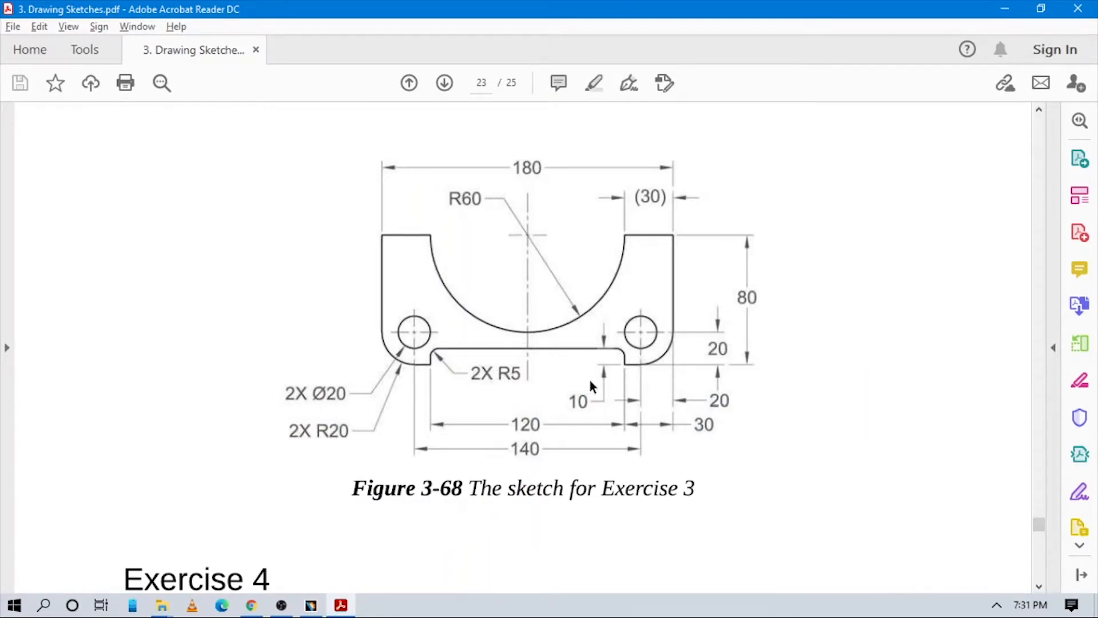
pyautogui.hotkey('alt', 'Tab')
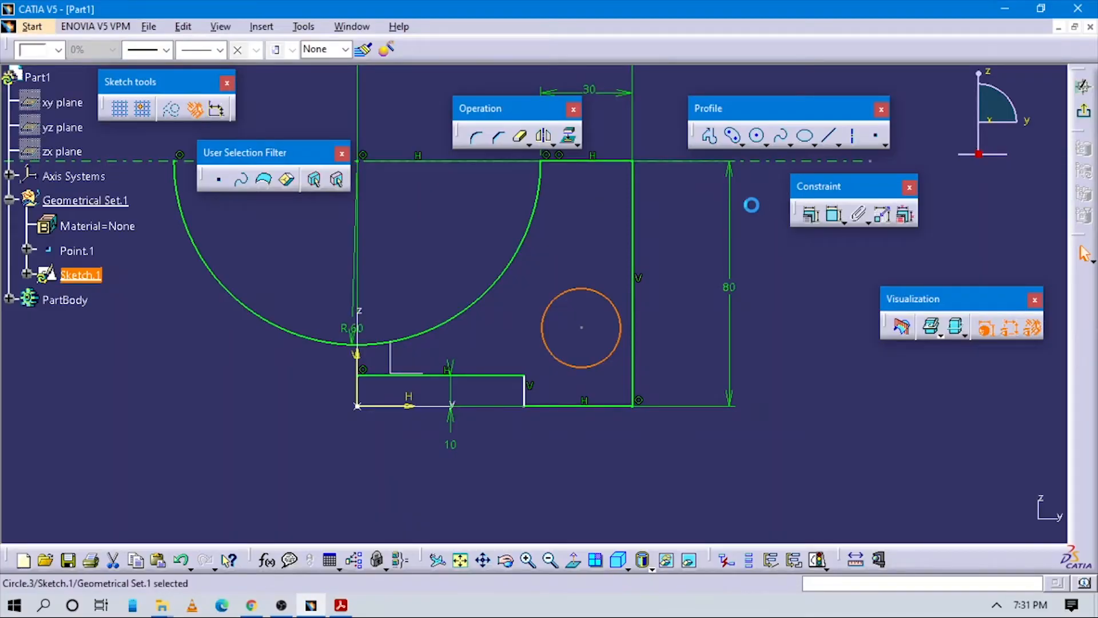
pyautogui.click(821, 211)
pyautogui.click(598, 294)
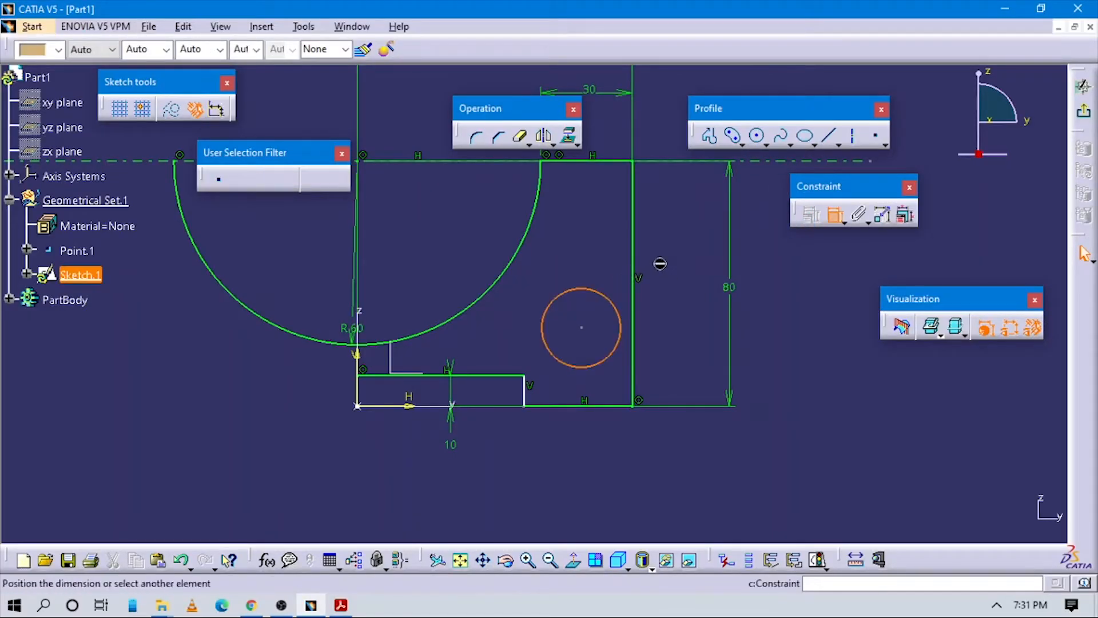
pyautogui.click(668, 254)
pyautogui.doubleClick(670, 248)
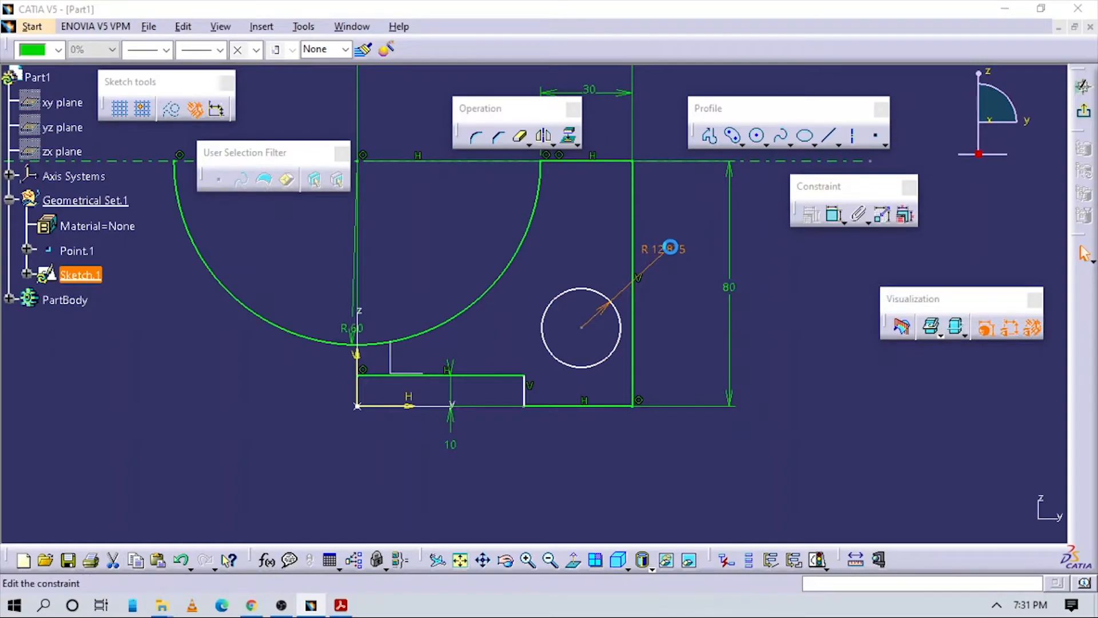
pyautogui.write('10')
pyautogui.press('Return')
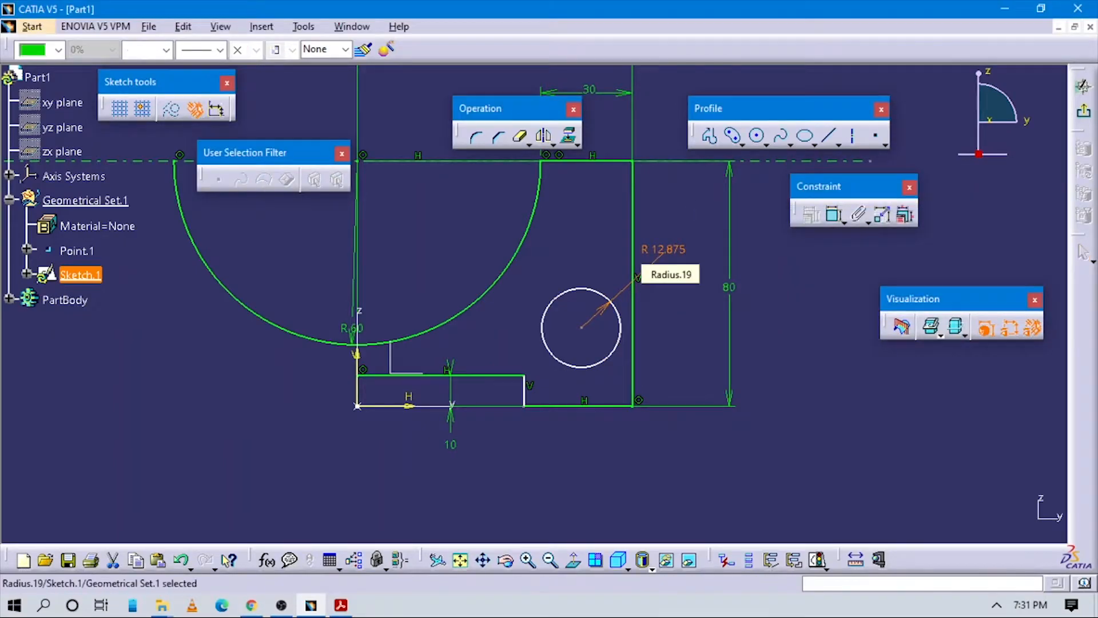
pyautogui.hotkey('alt', 'Tab')
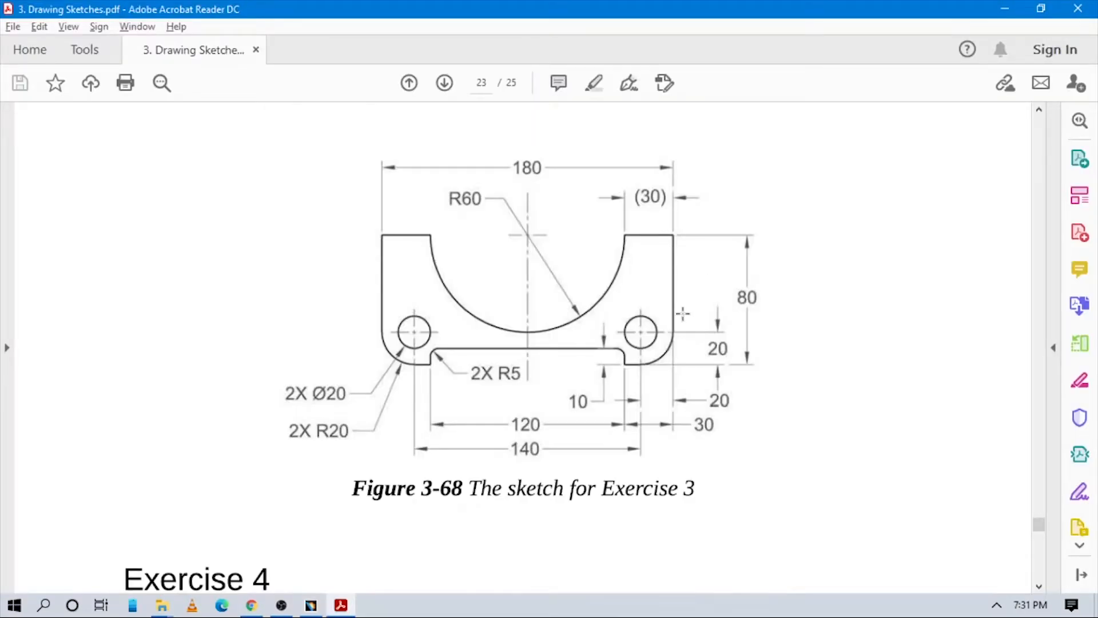
pyautogui.hotkey('alt', 'Tab')
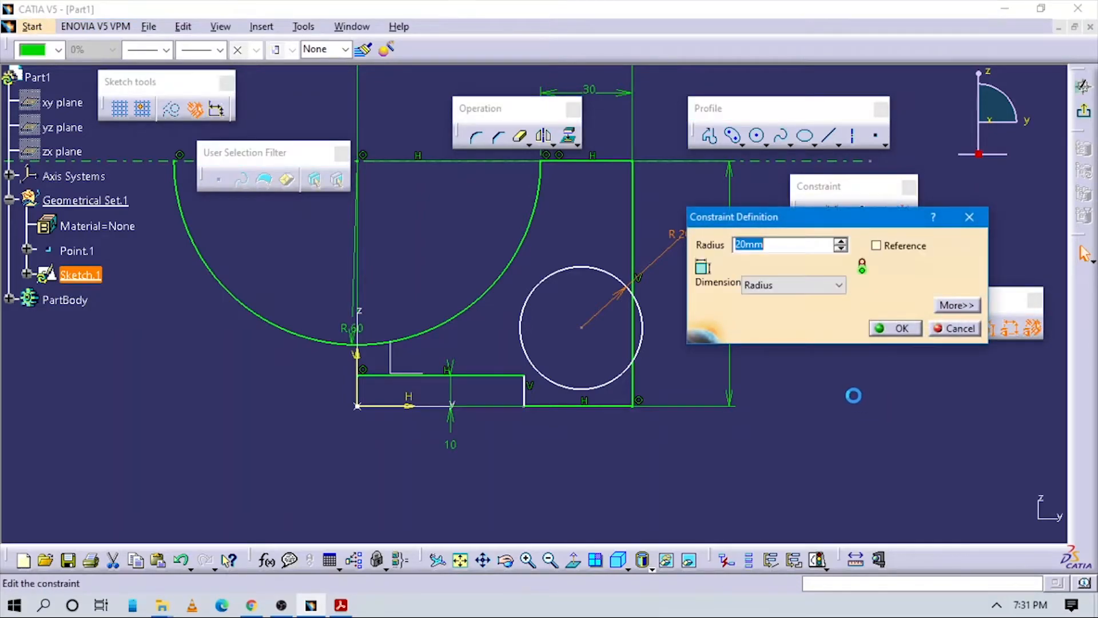
pyautogui.click(792, 285)
pyautogui.click(769, 313)
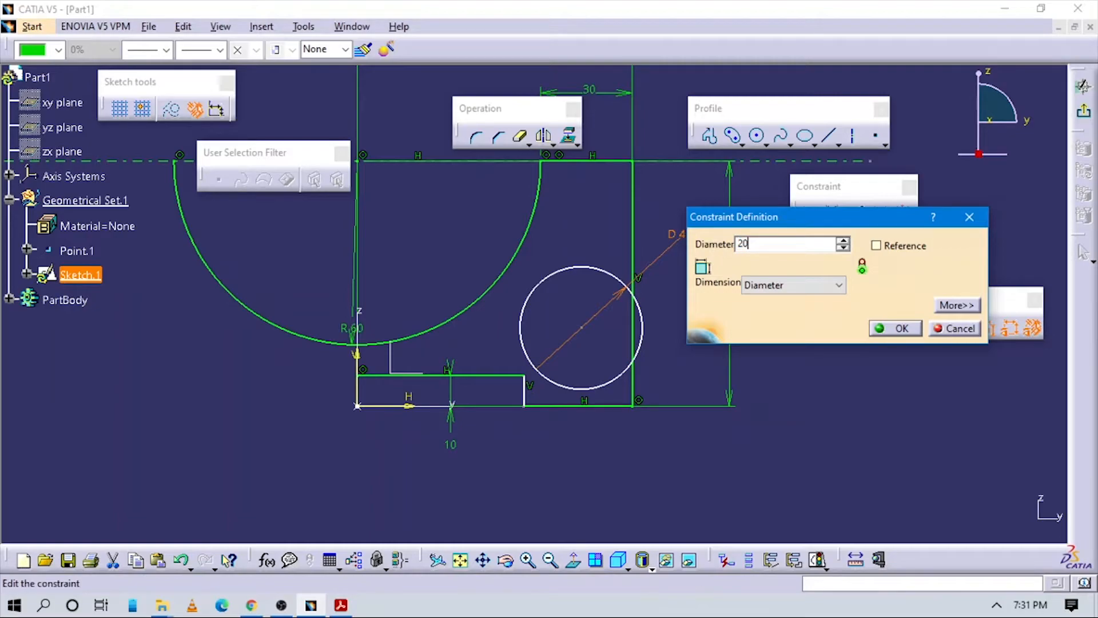
pyautogui.press('Return')
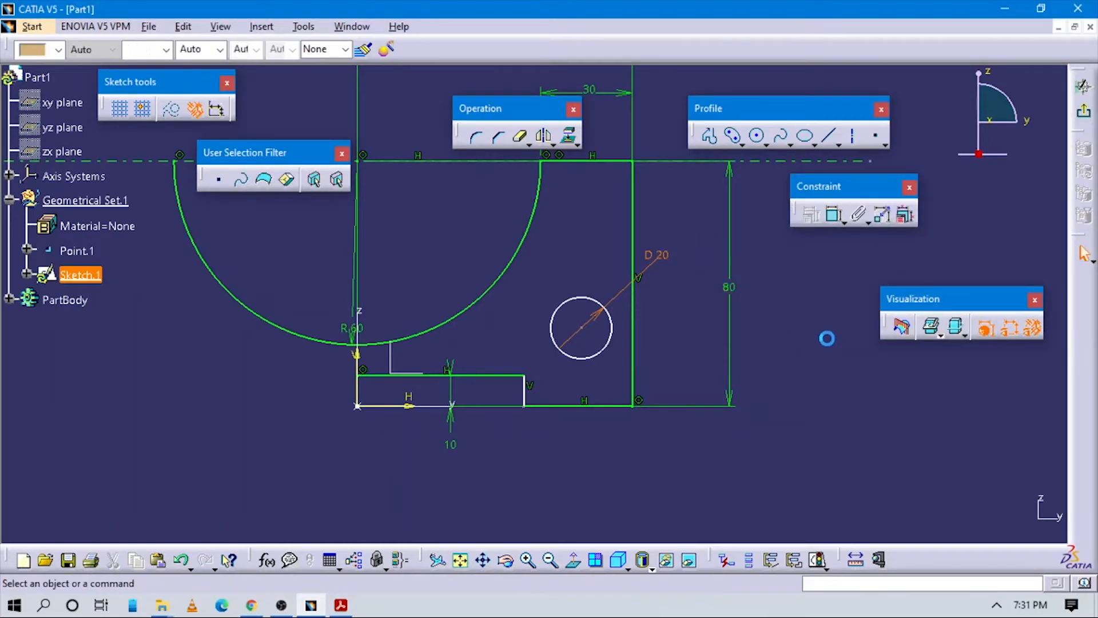
# Check the hole position in the drawing, then constrain the circle's centre 20 mm from the profile's outer vertical line
pyautogui.hotkey('alt', 'Tab')
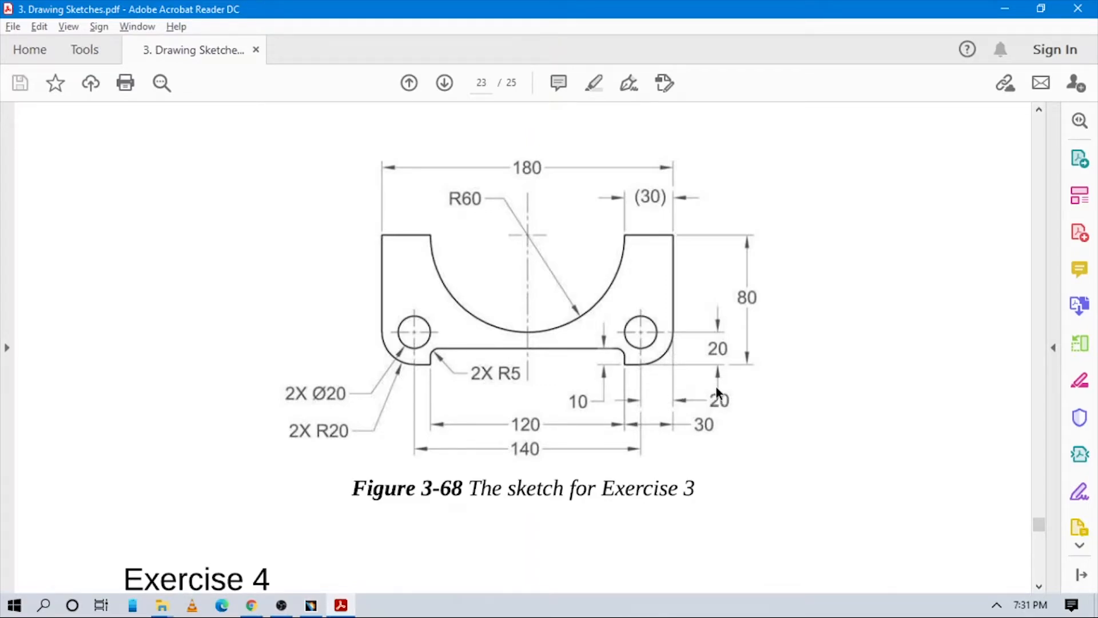
pyautogui.hotkey('alt', 'Tab')
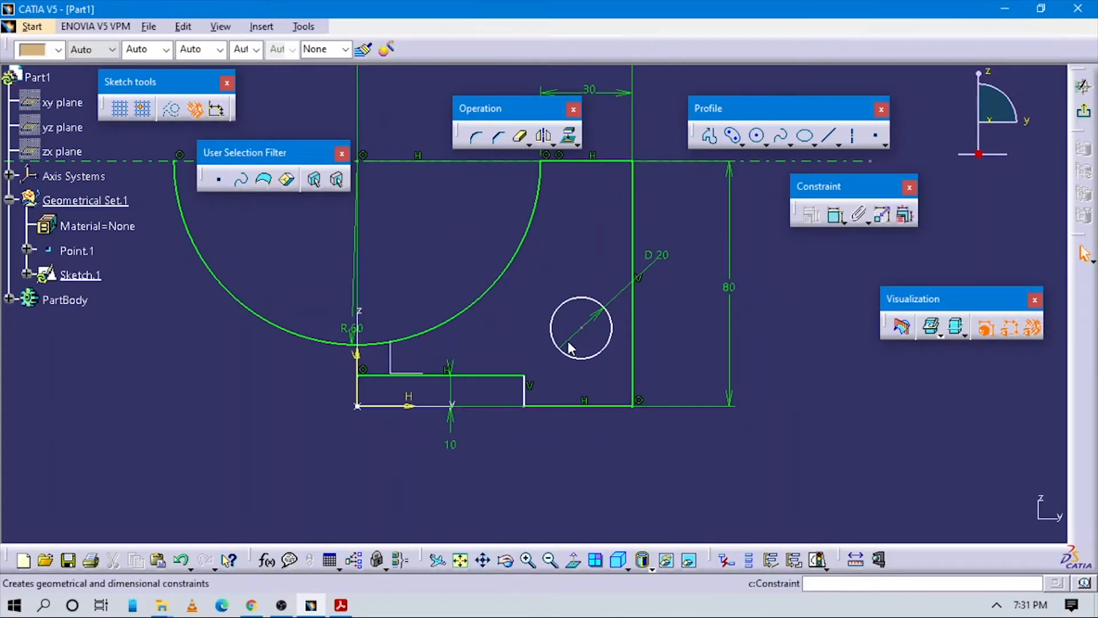
pyautogui.click(592, 335)
pyautogui.click(634, 342)
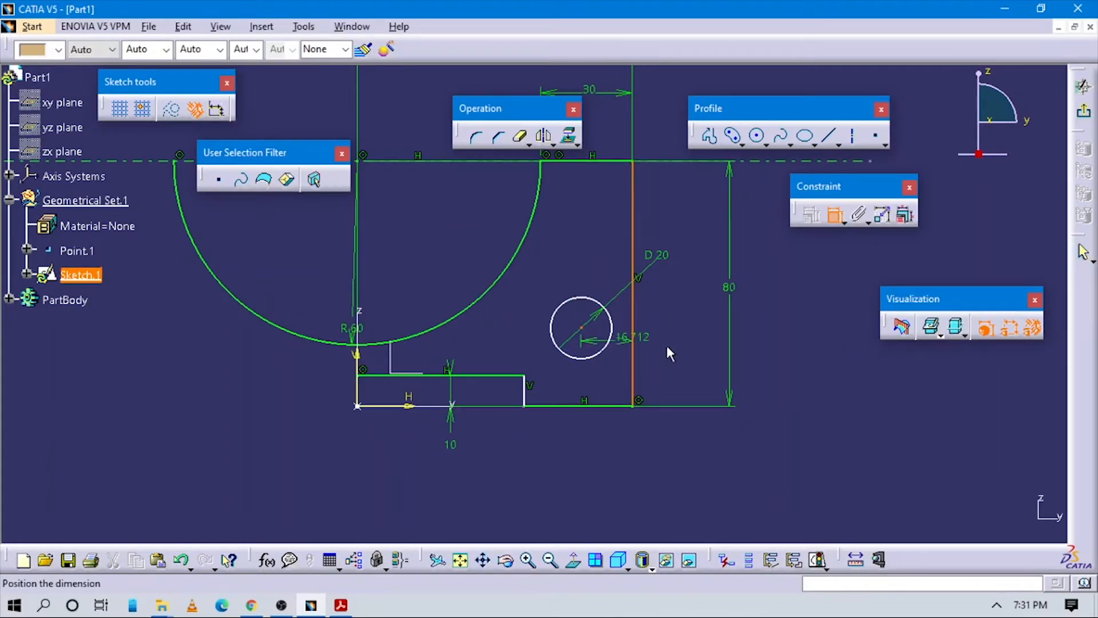
pyautogui.click(681, 338)
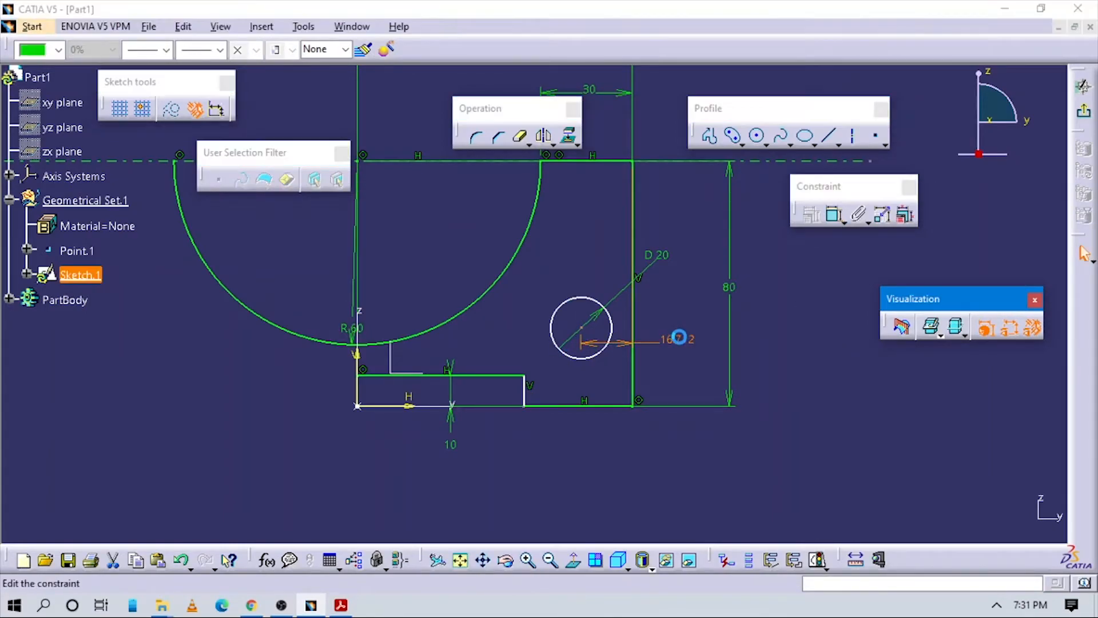
pyautogui.doubleClick(677, 337)
pyautogui.press('Return')
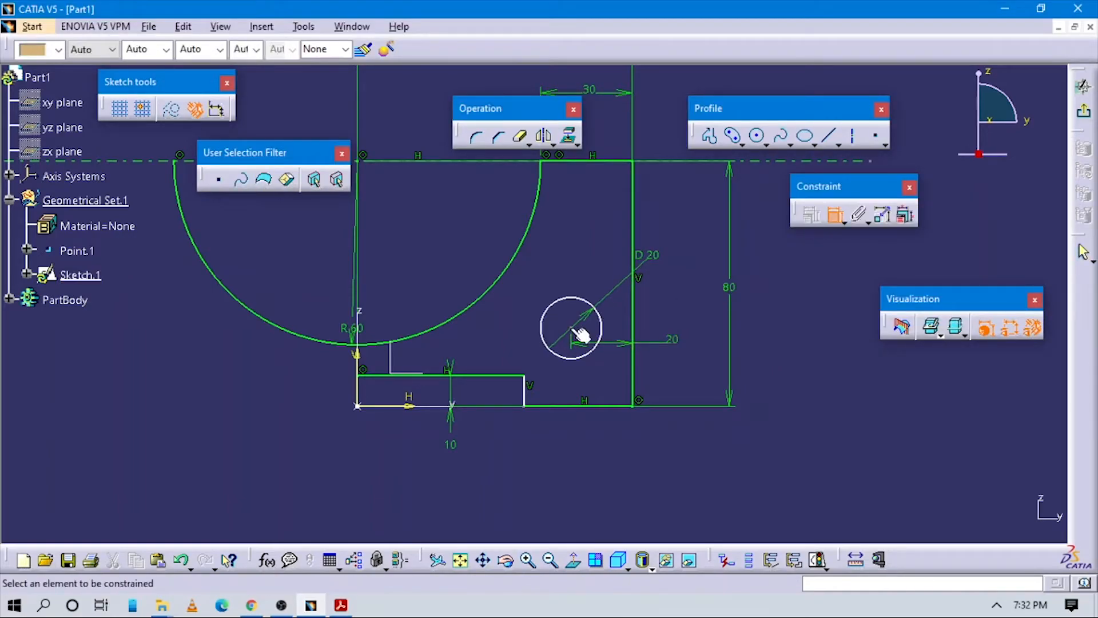
# Constrain the circle's centre 20 mm above the profile's bottom line, checking the value against the drawing
pyautogui.click(599, 406)
pyautogui.click(597, 407)
pyautogui.click(630, 449)
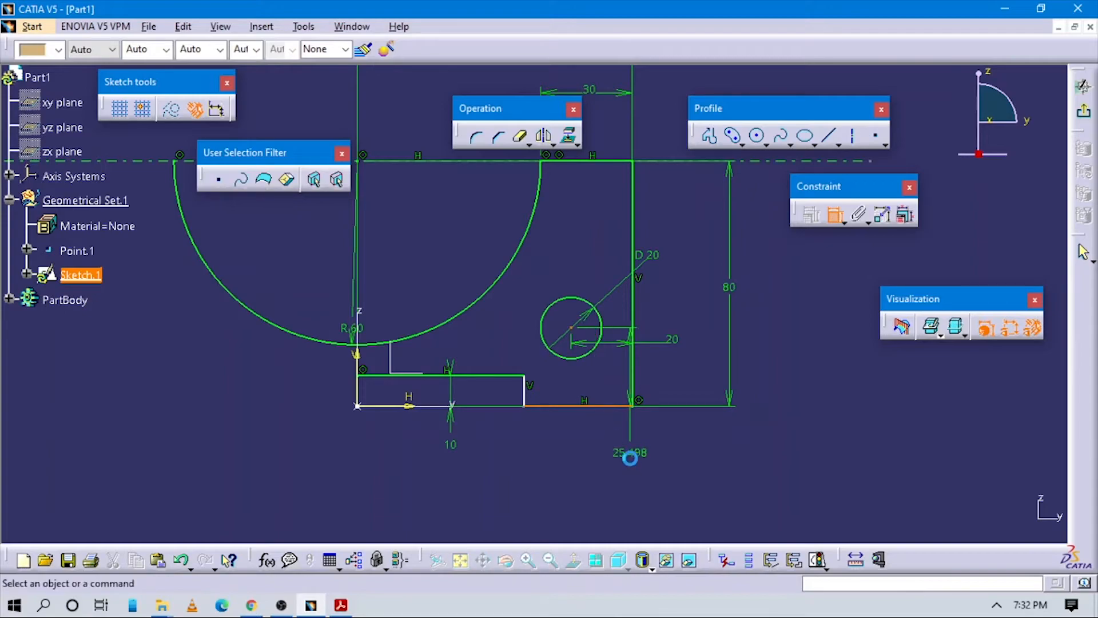
pyautogui.doubleClick(633, 450)
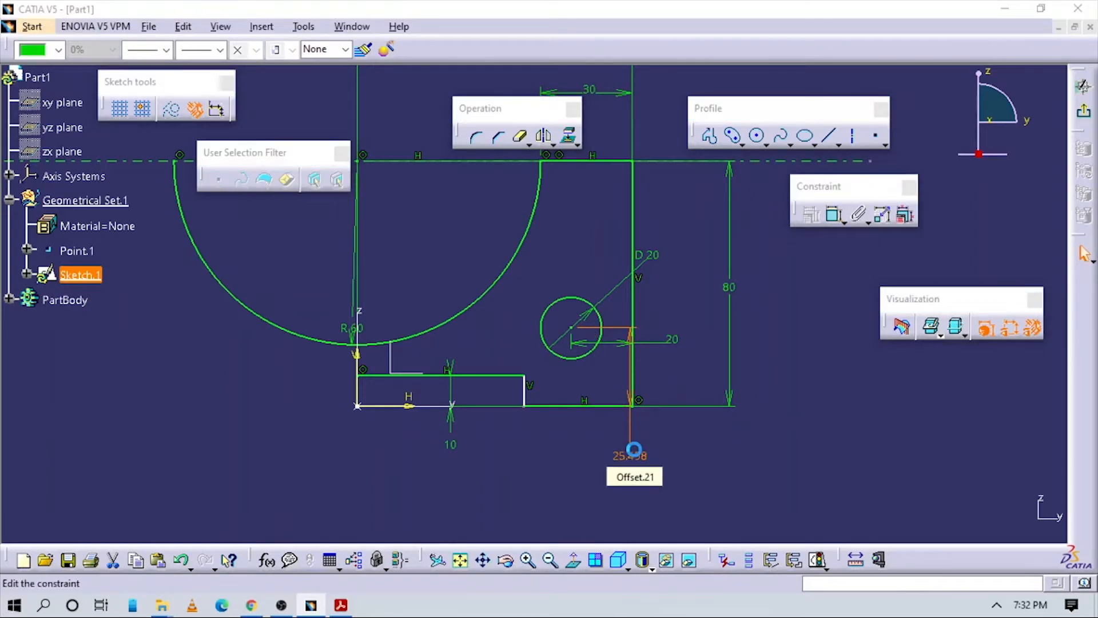
pyautogui.hotkey('alt', 'Tab')
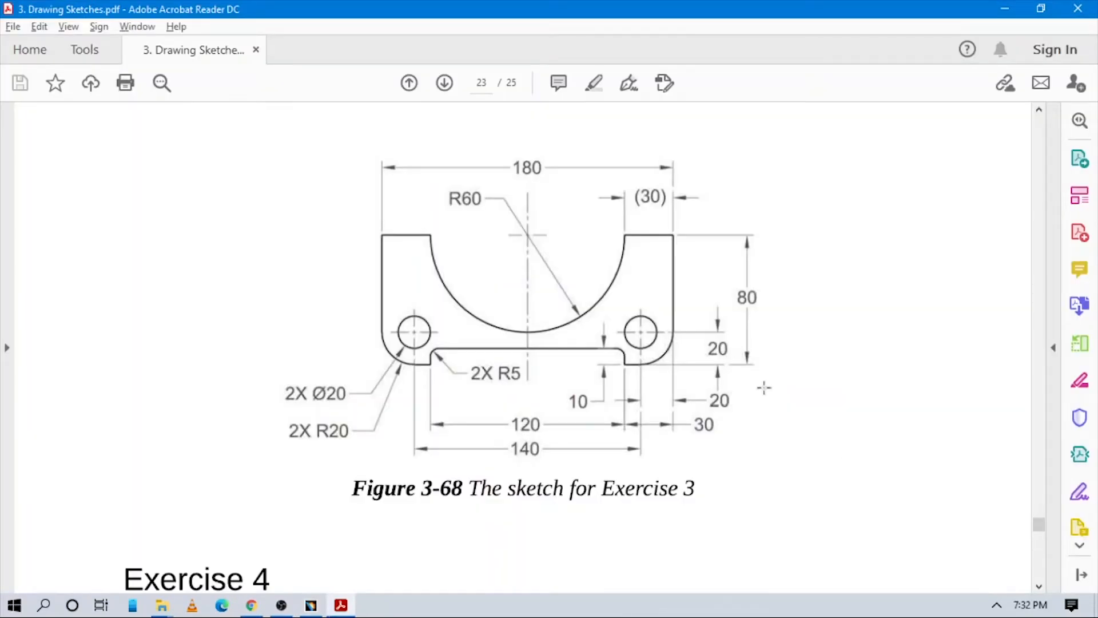
pyautogui.hotkey('alt', 'Tab')
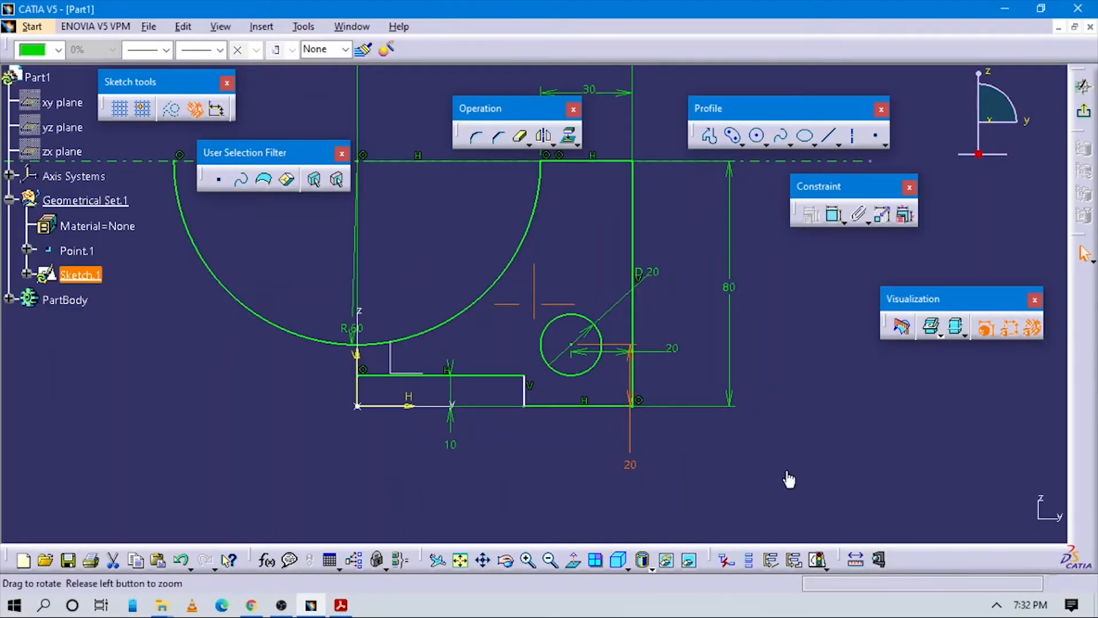
pyautogui.moveTo(789, 479); pyautogui.dragTo(808, 449, button='middle')
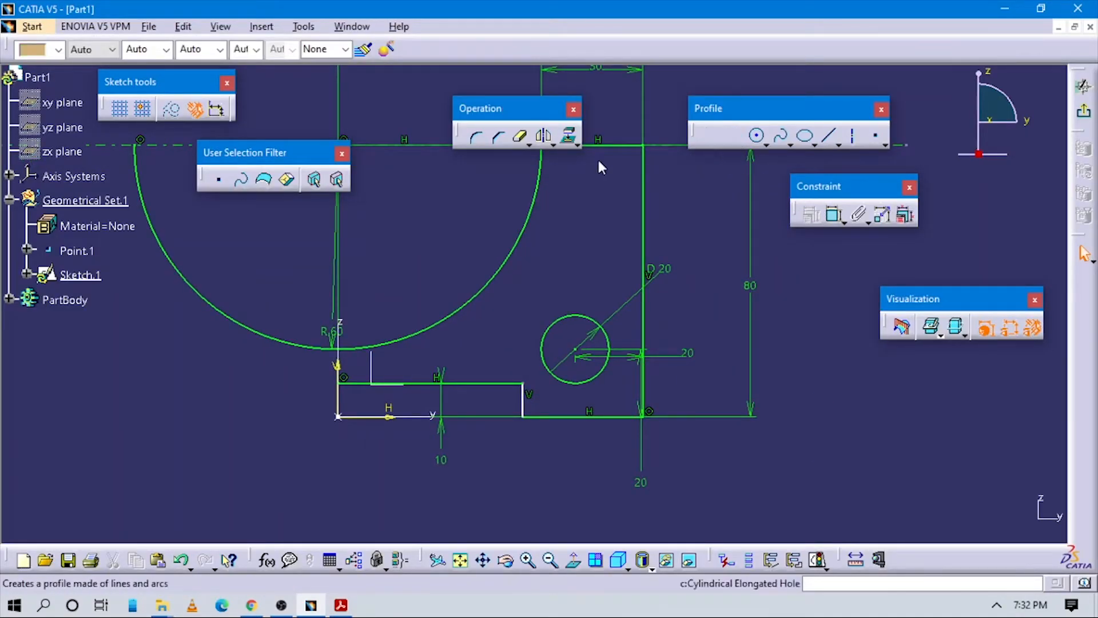